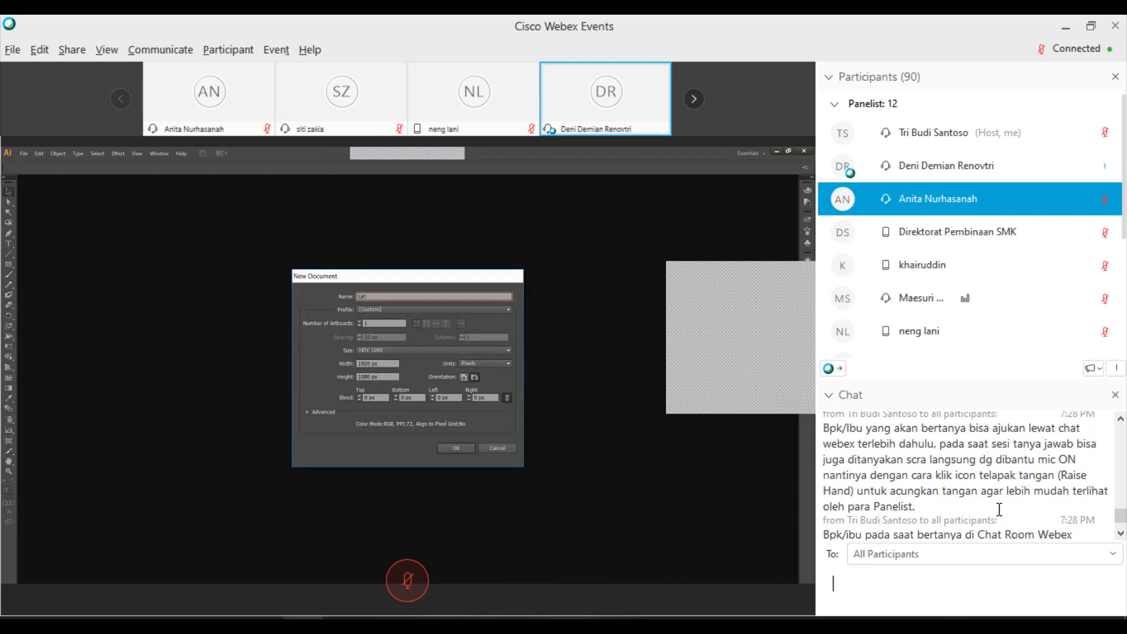
# - Paste and send the prepared attendance announcement to all participants
pyautogui.scroll(-3, 999, 509)
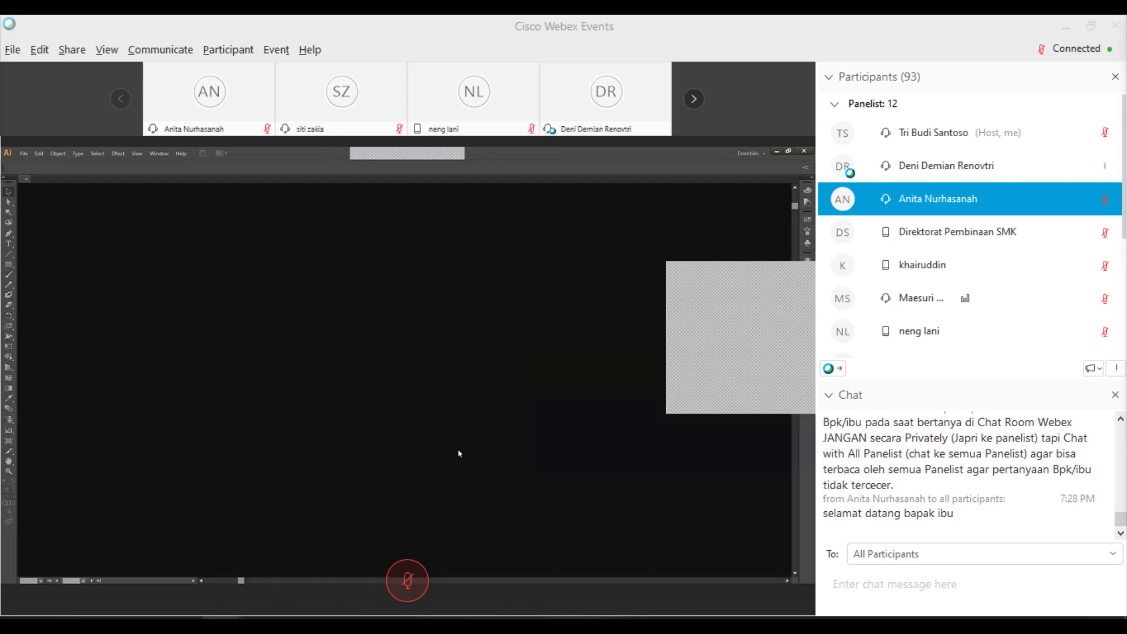
pyautogui.click(884, 580)
pyautogui.write('Panelist pada saatnya nanti, harap sabar dan tetap fokus pada paparan Vicon.')
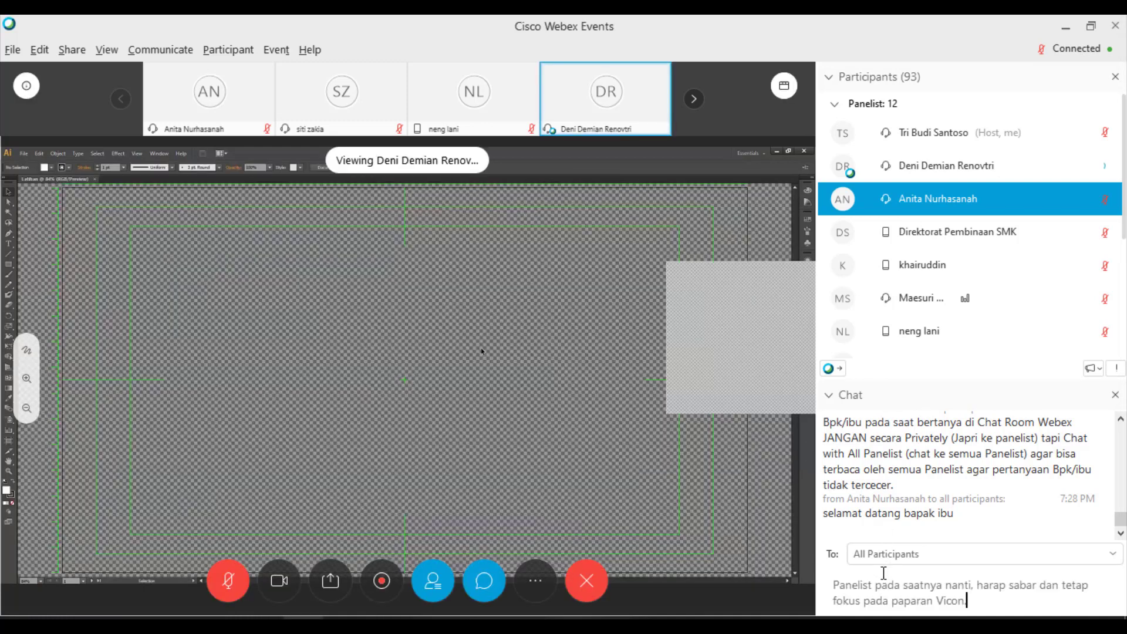
pyautogui.press('Return')
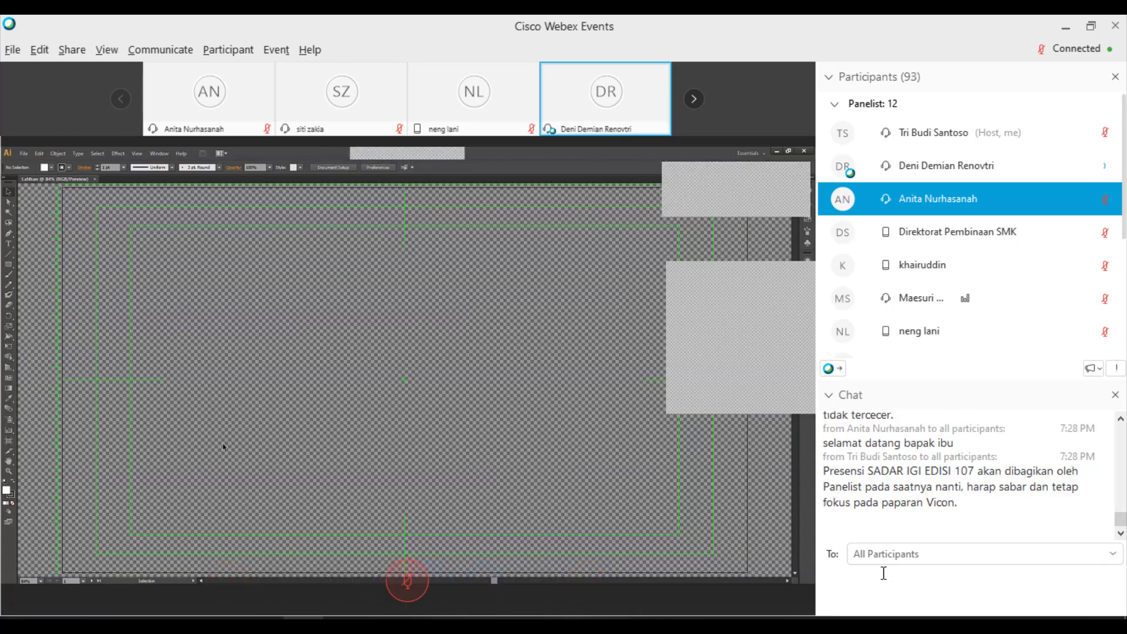
# - Post the Drive link to the presentation materials in the chat
pyautogui.moveTo(429, 355)
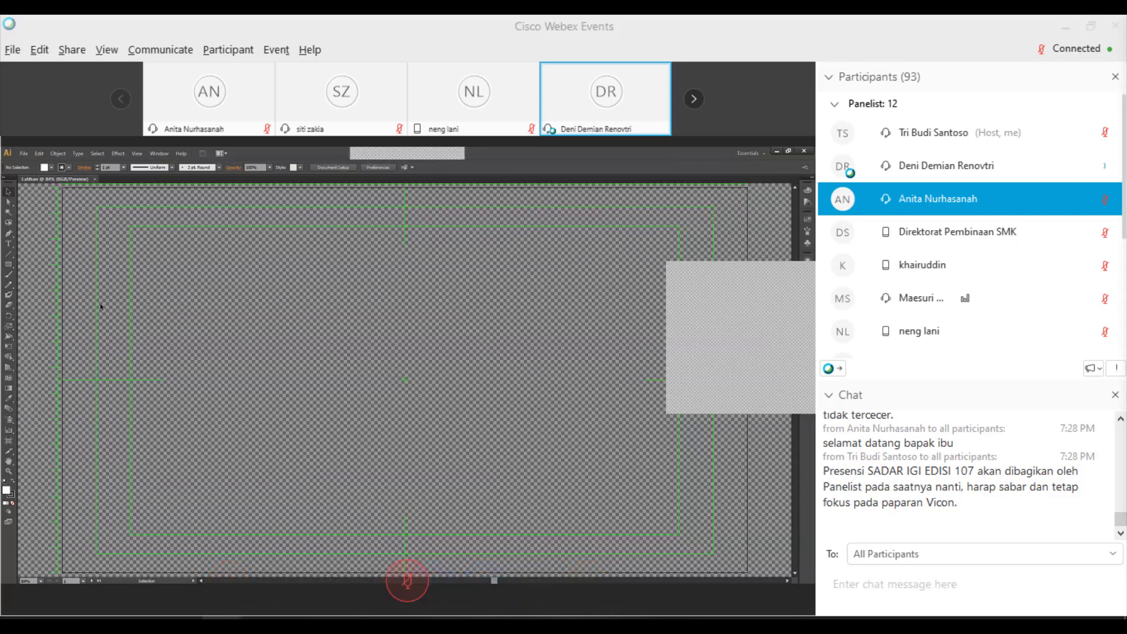
pyautogui.click(851, 577)
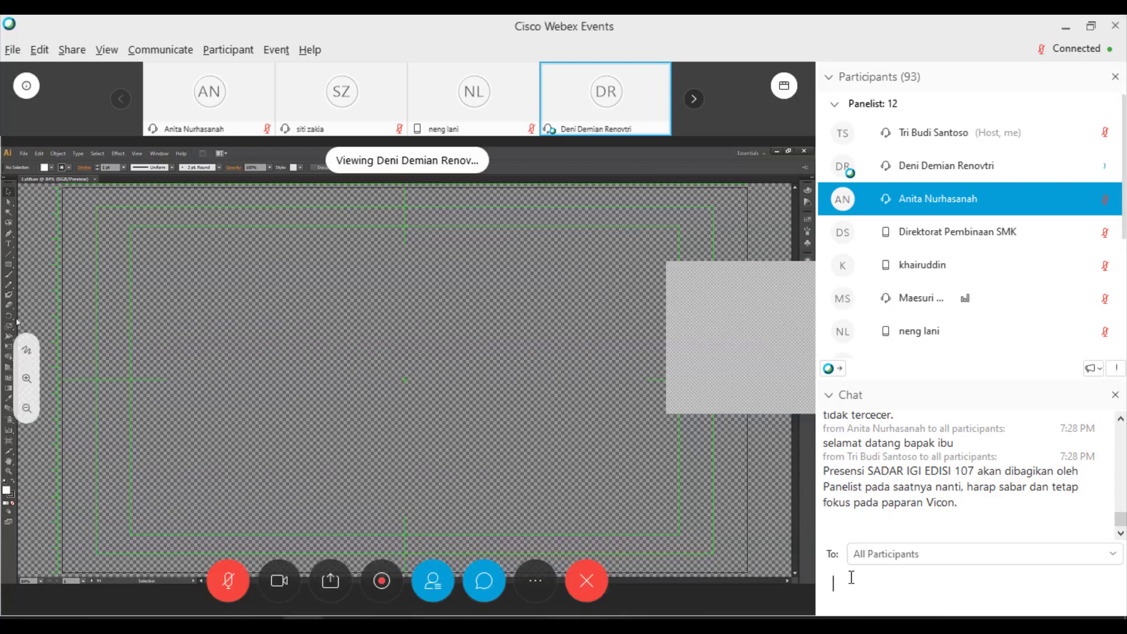
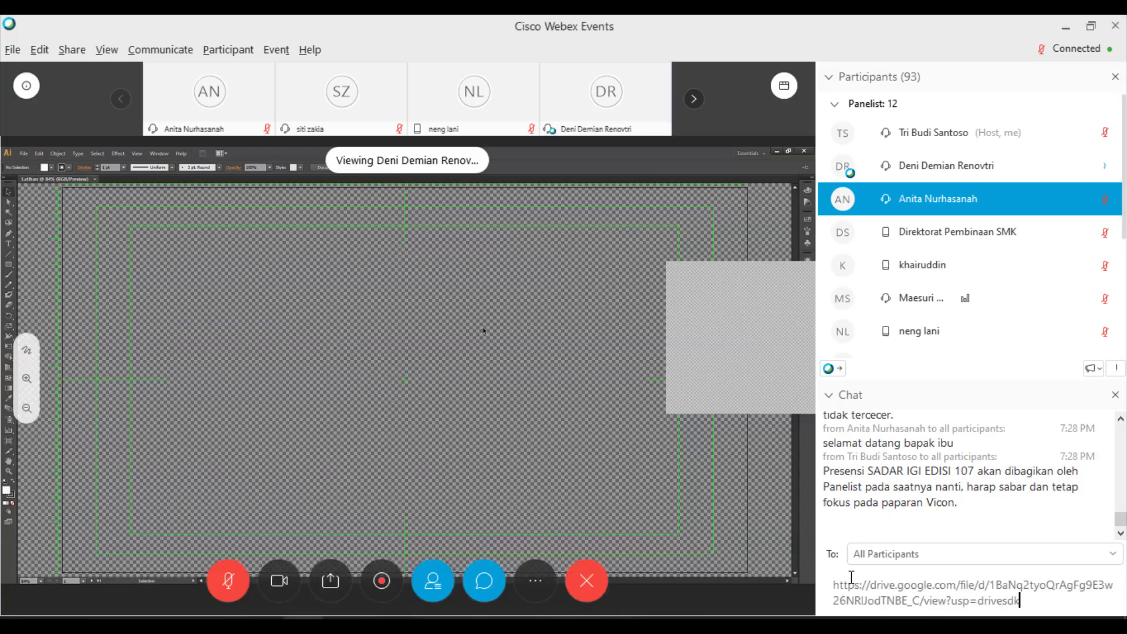
pyautogui.press('Return')
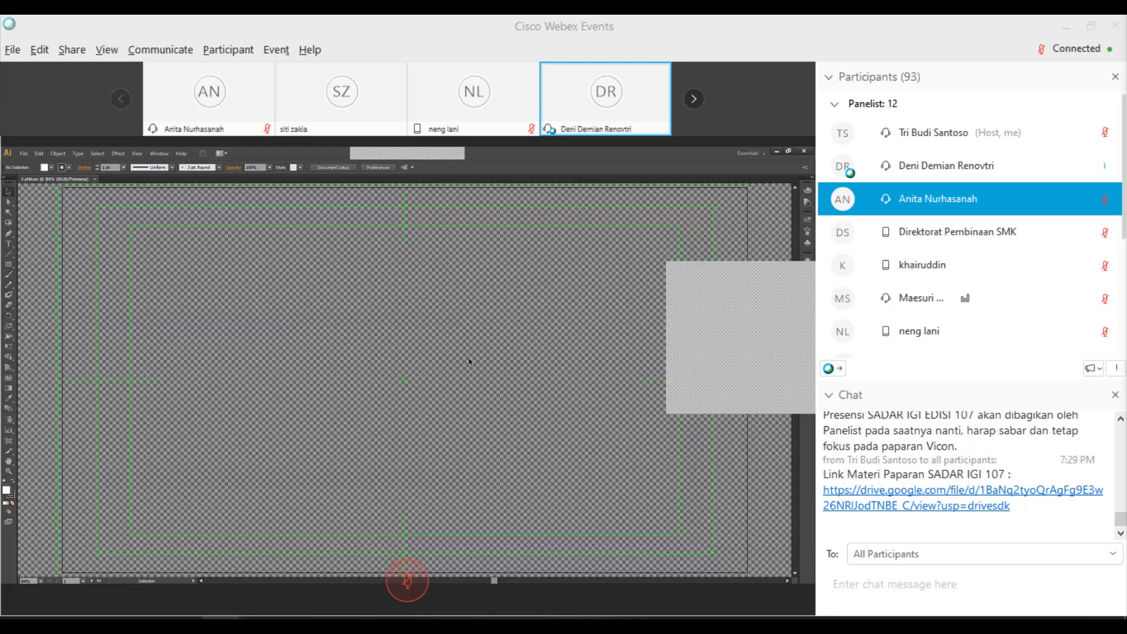
# - Draft the participant-count message, inserting 94 before 'peserta'
pyautogui.click(968, 584)
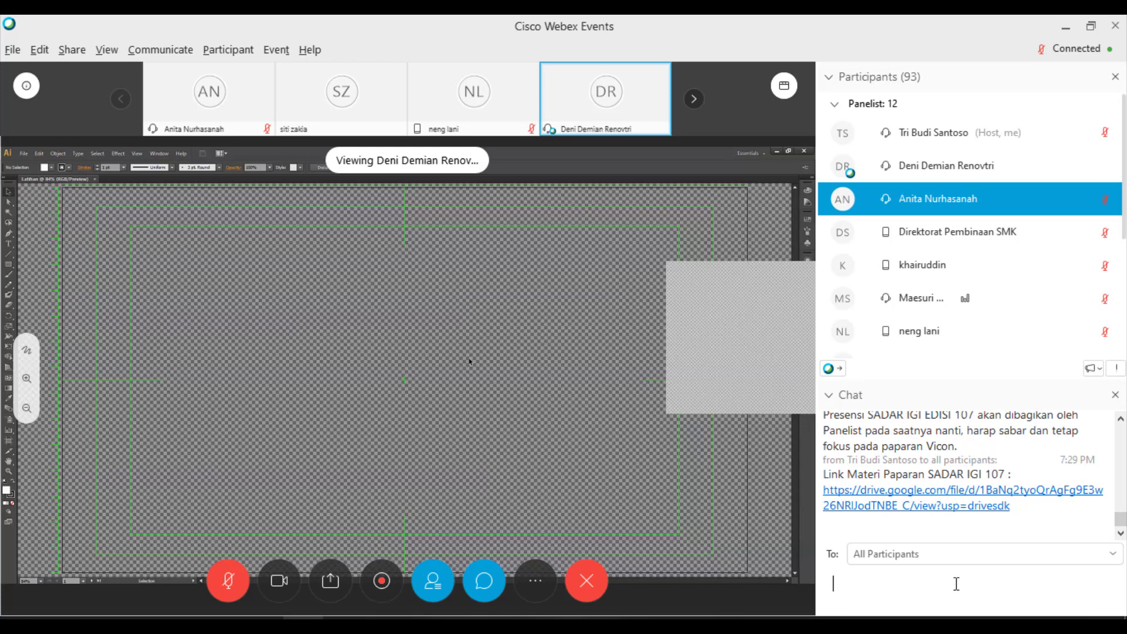
pyautogui.write('Peserta yang bergabung s/d saat ini : peserta')
pyautogui.hotkey('ctrl', 'Left')
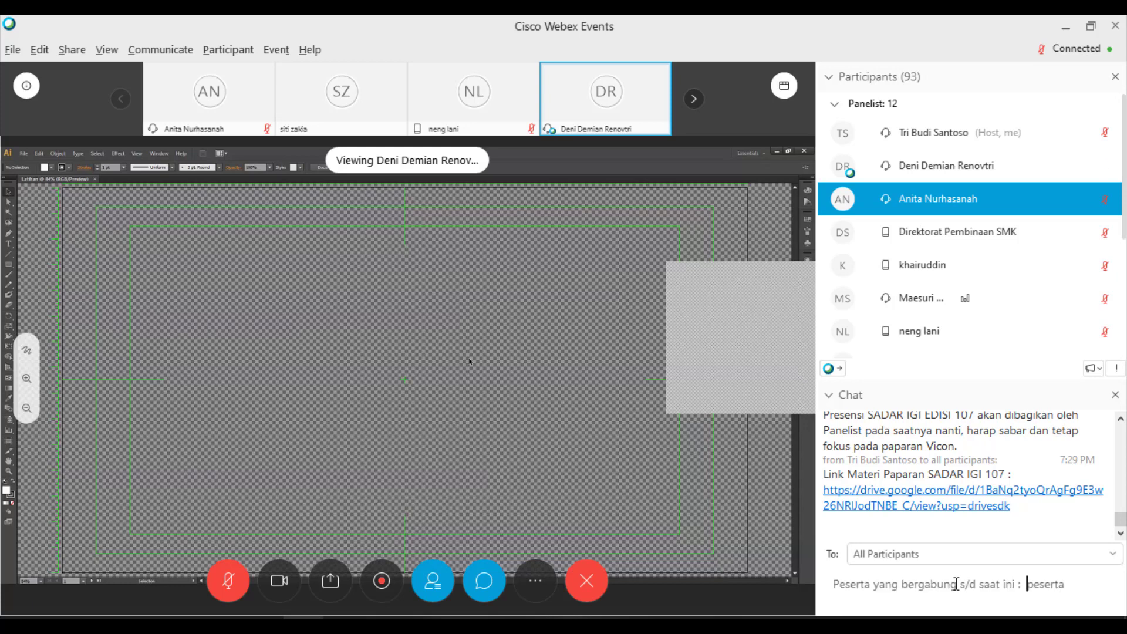
pyautogui.write('9 ')
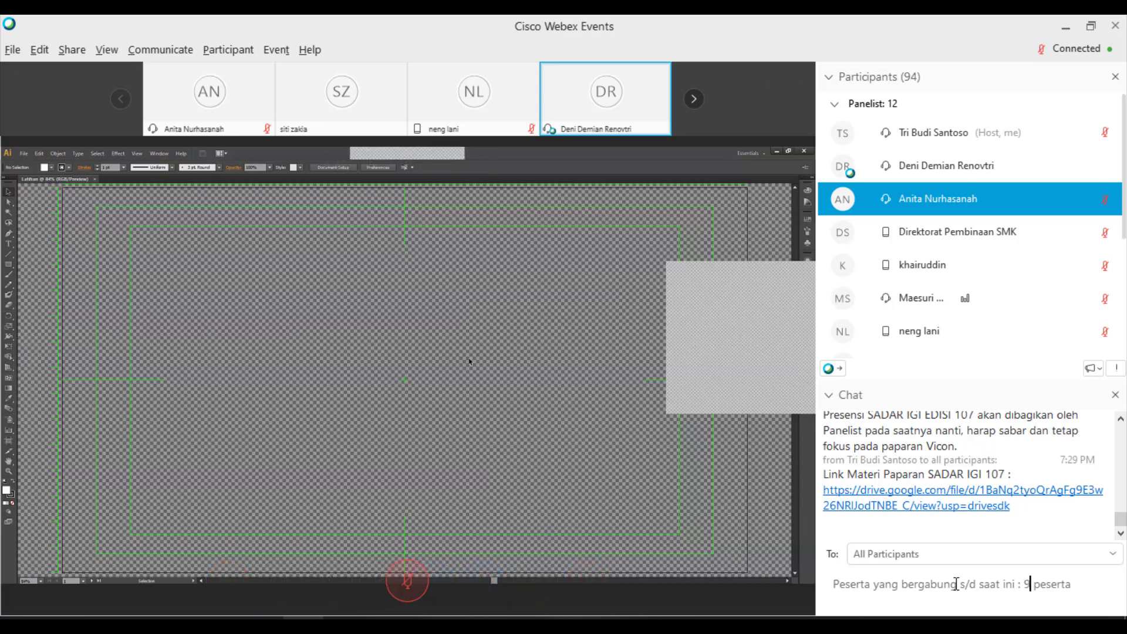
pyautogui.write('4')
# - Send the message reporting 94 participants
pyautogui.press('Return')
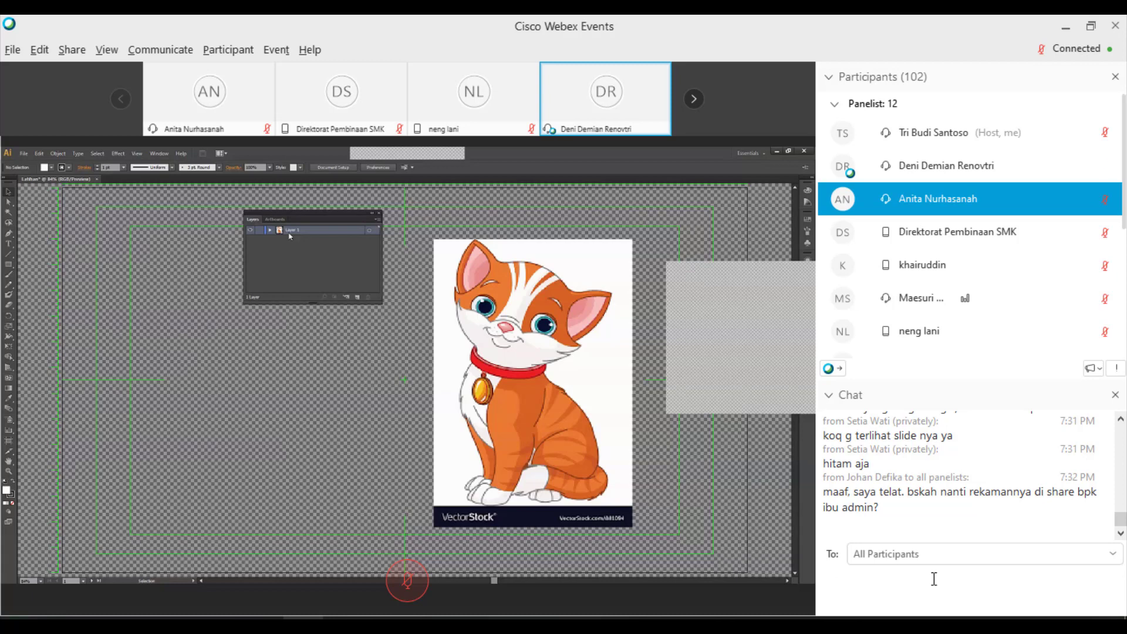
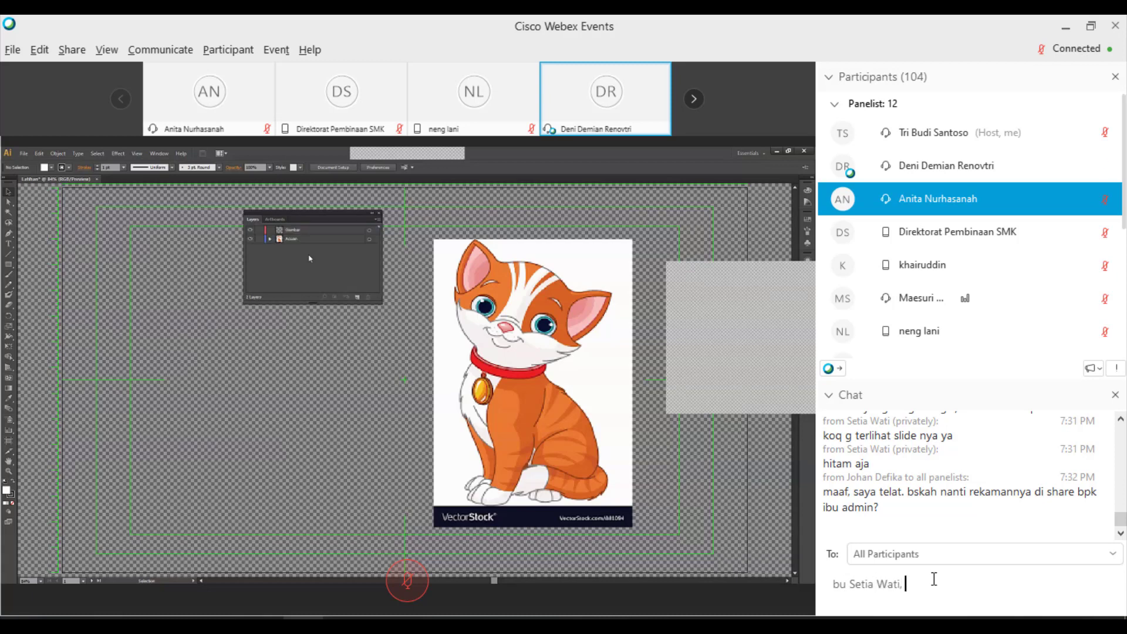
# - Tell the presenter she is demoing a cat drawing in black-themed Adobe Illustrator, not PPT
pyautogui.write('pema')
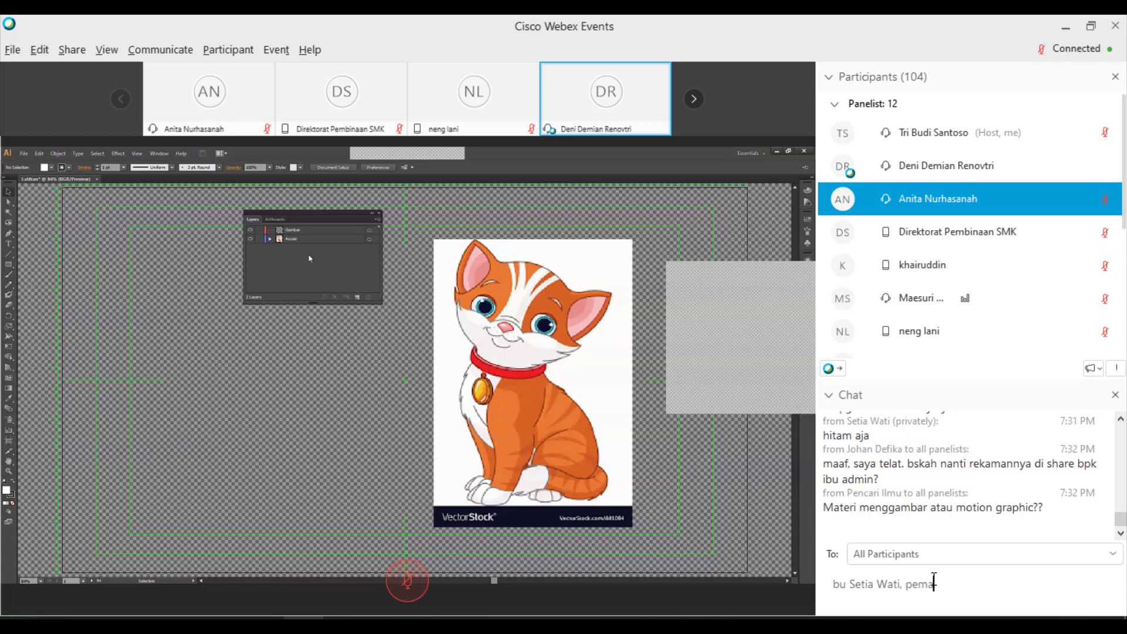
pyautogui.write('teri TIDAK sedan')
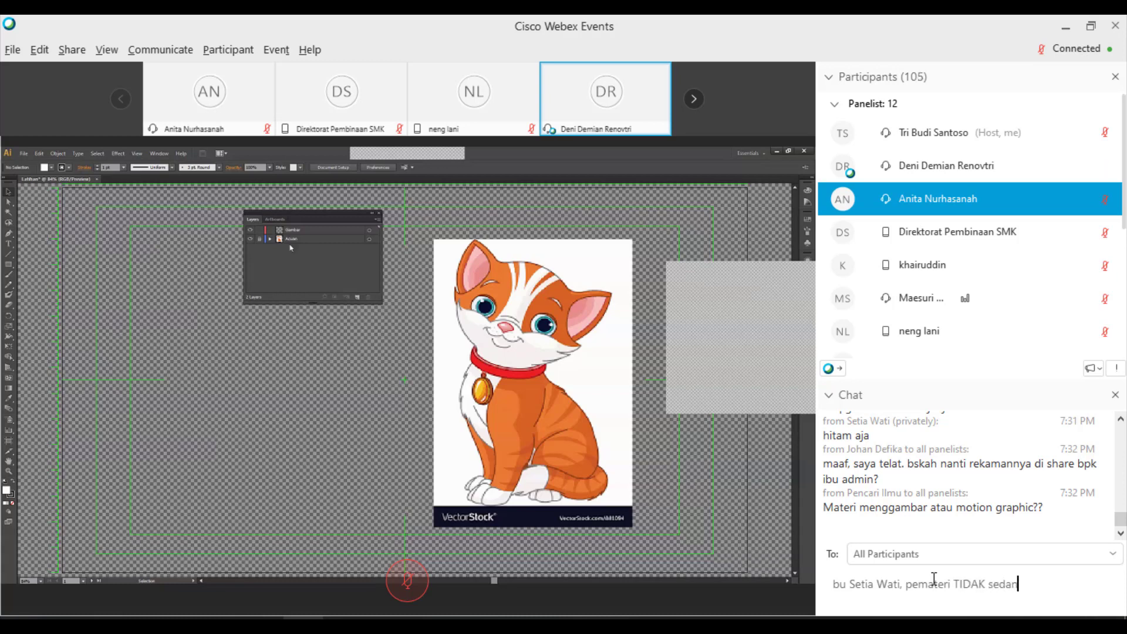
pyautogui.write('g mea')
pyautogui.press('BackSpace')
pyautogui.write('nampilkan PPT te')
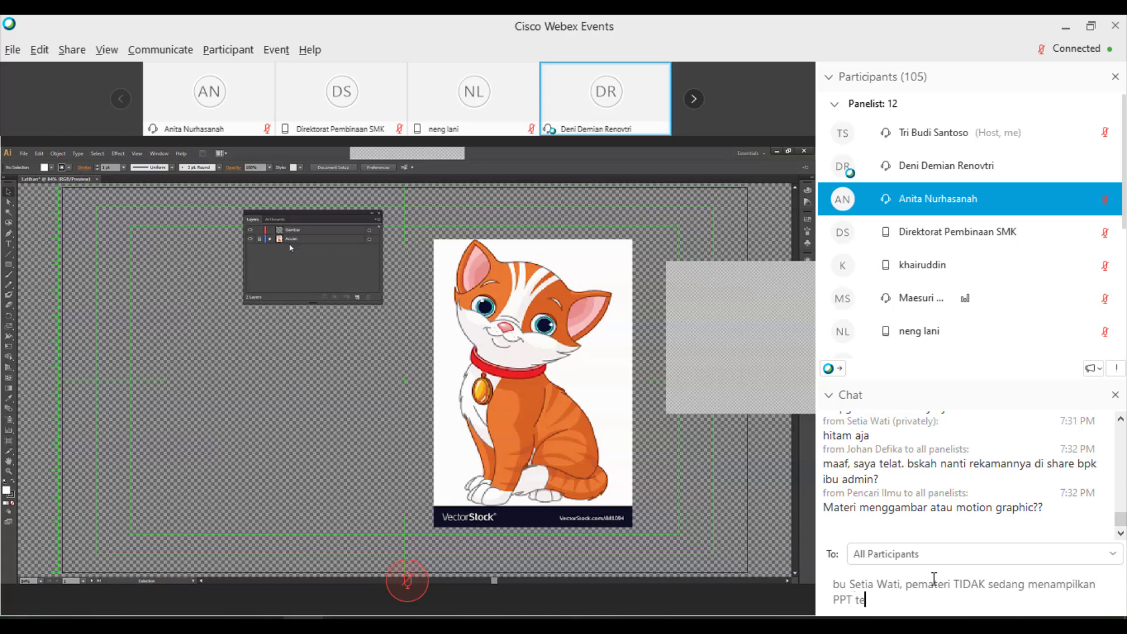
pyautogui.write('tapi menampilkan ap')
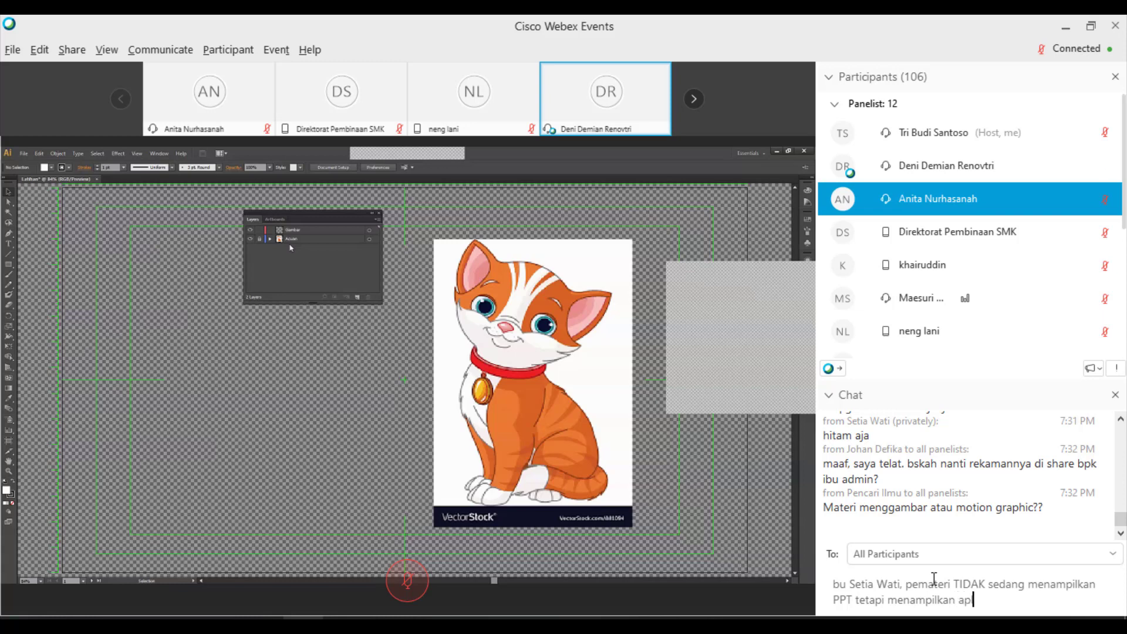
pyautogui.write('likasi Adobe Ilustrator')
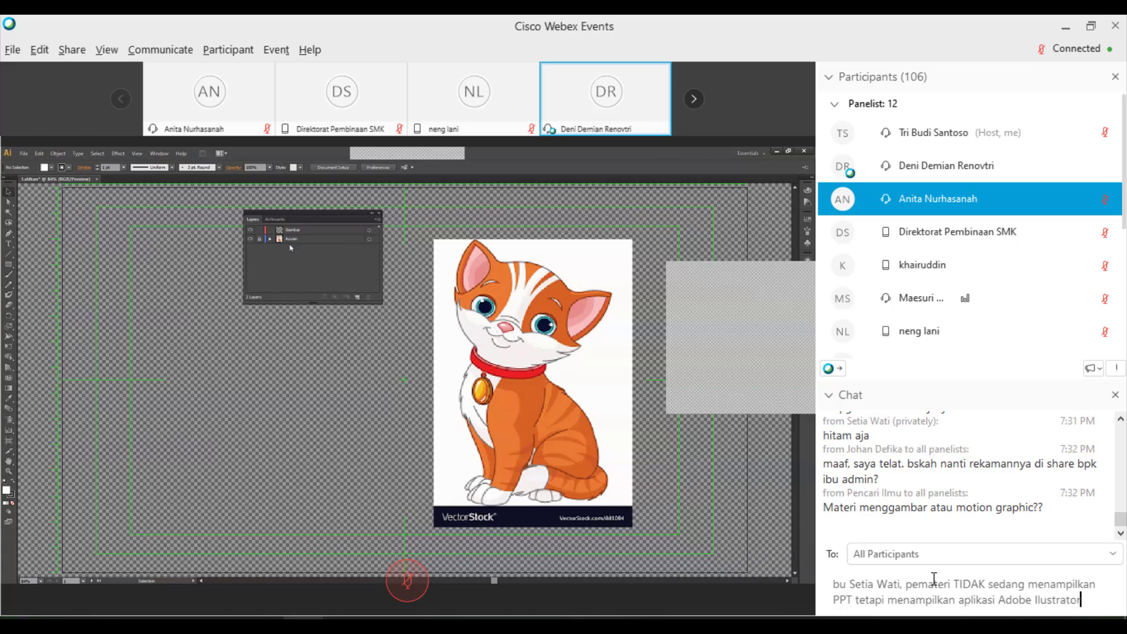
pyautogui.write(' dengan ')
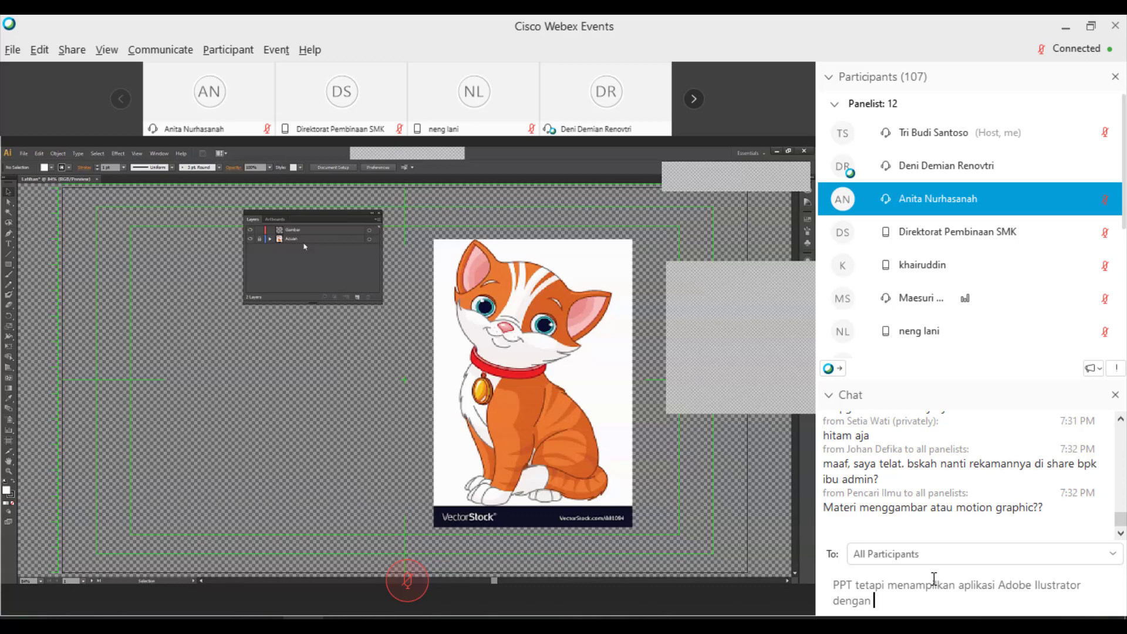
pyautogui.write('waran')
pyautogui.press('BackSpace')
pyautogui.press('BackSpace')
pyautogui.press('BackSpace')
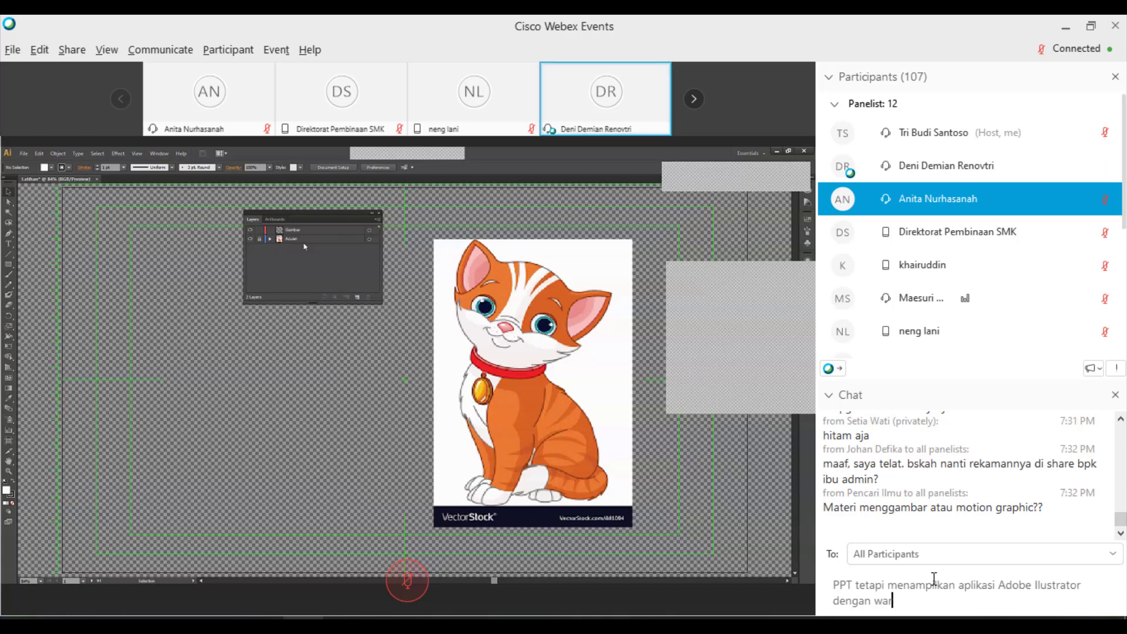
pyautogui.write('na tema hitam, sedang ')
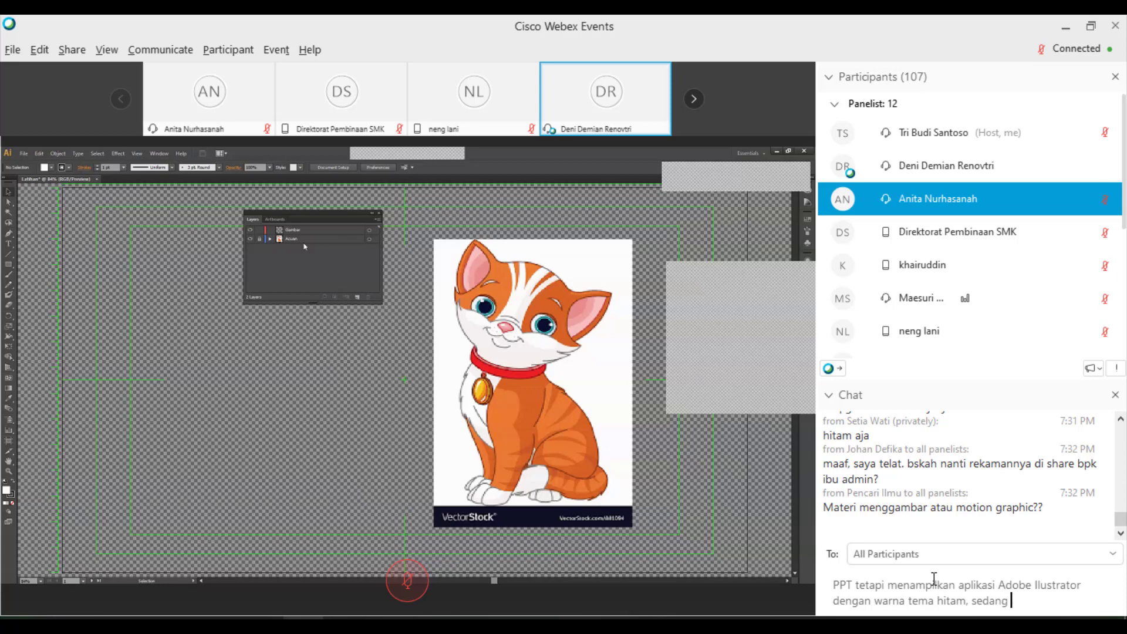
pyautogui.write('demo')
pyautogui.write('gambar ')
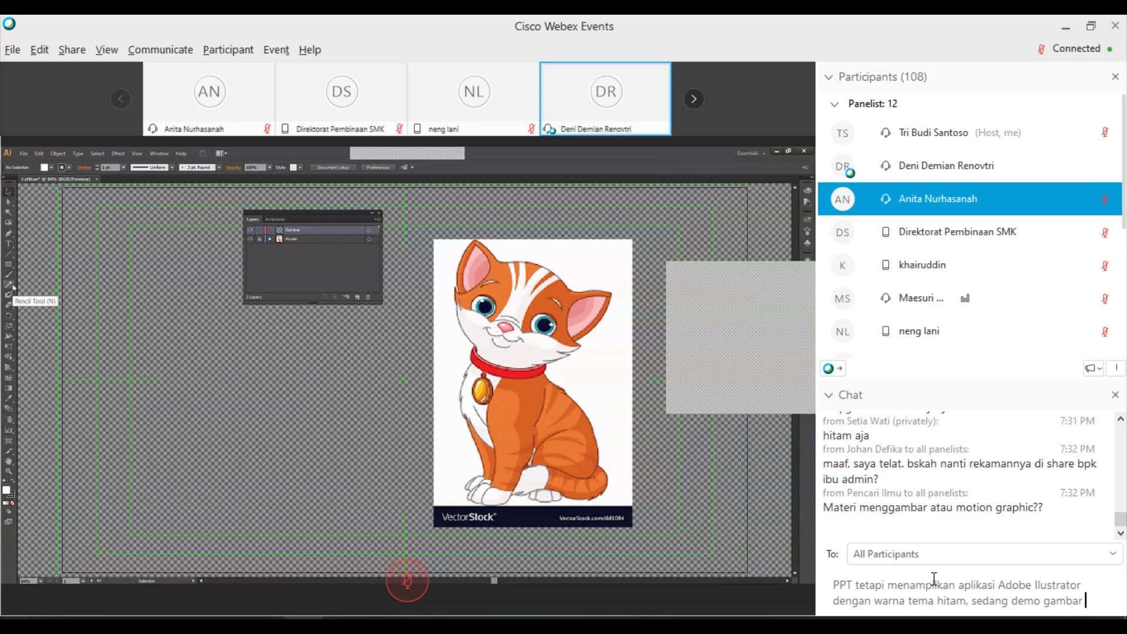
pyautogui.write('kucing')
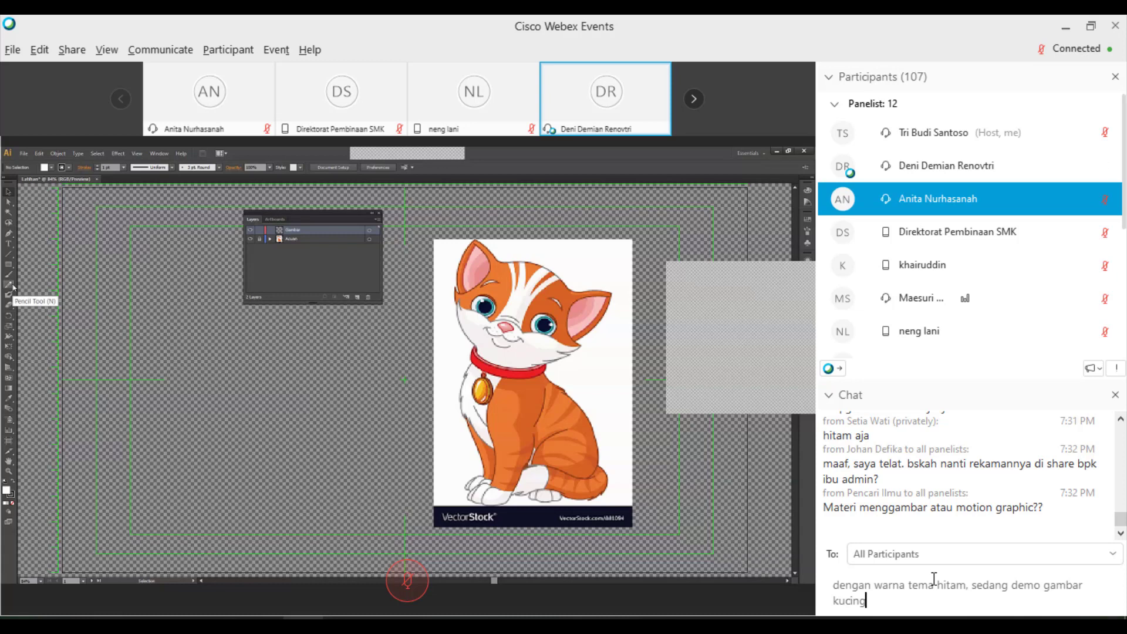
pyautogui.press('Return')
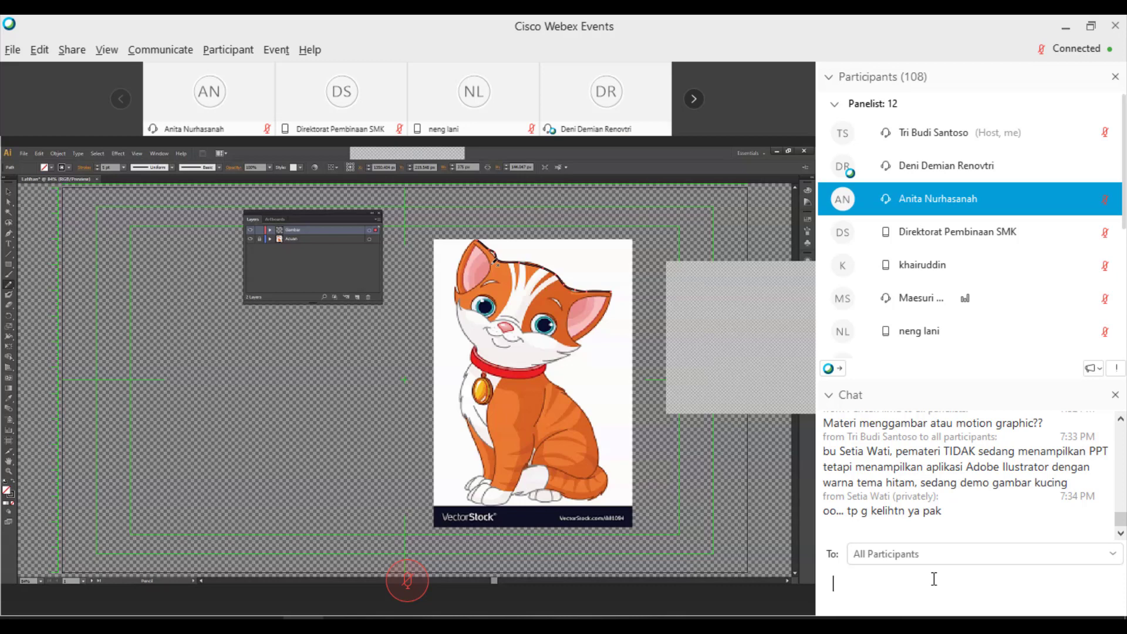
# - Reply to the presenter that the shared screen is visible on my device
pyautogui.write('bu setia, di perangkat sya ke')
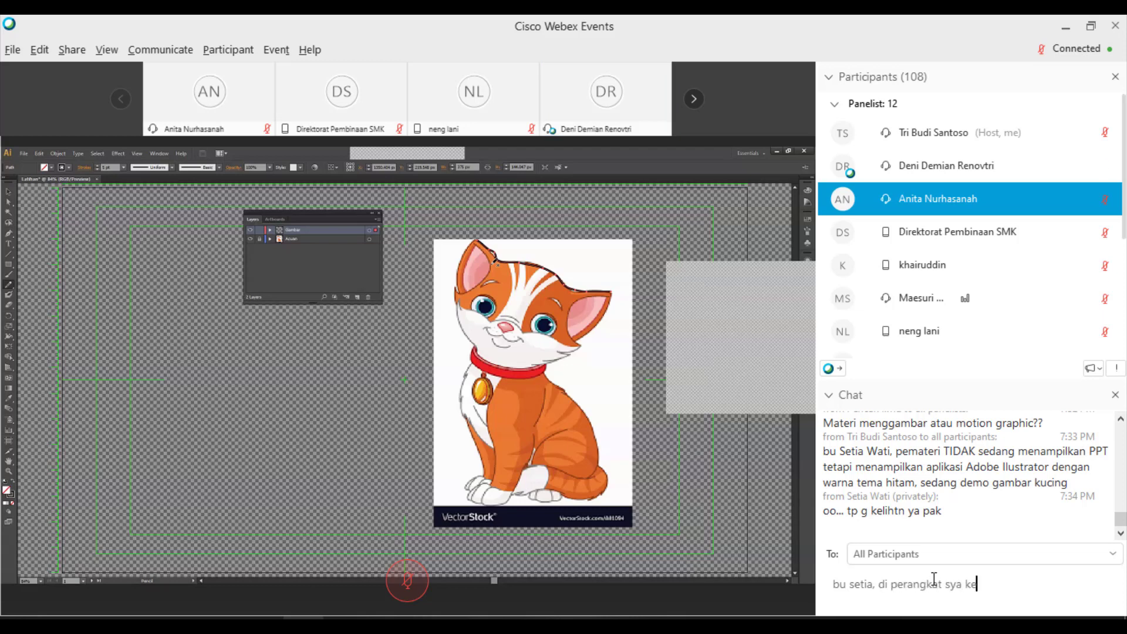
pyautogui.write('lihatan ')
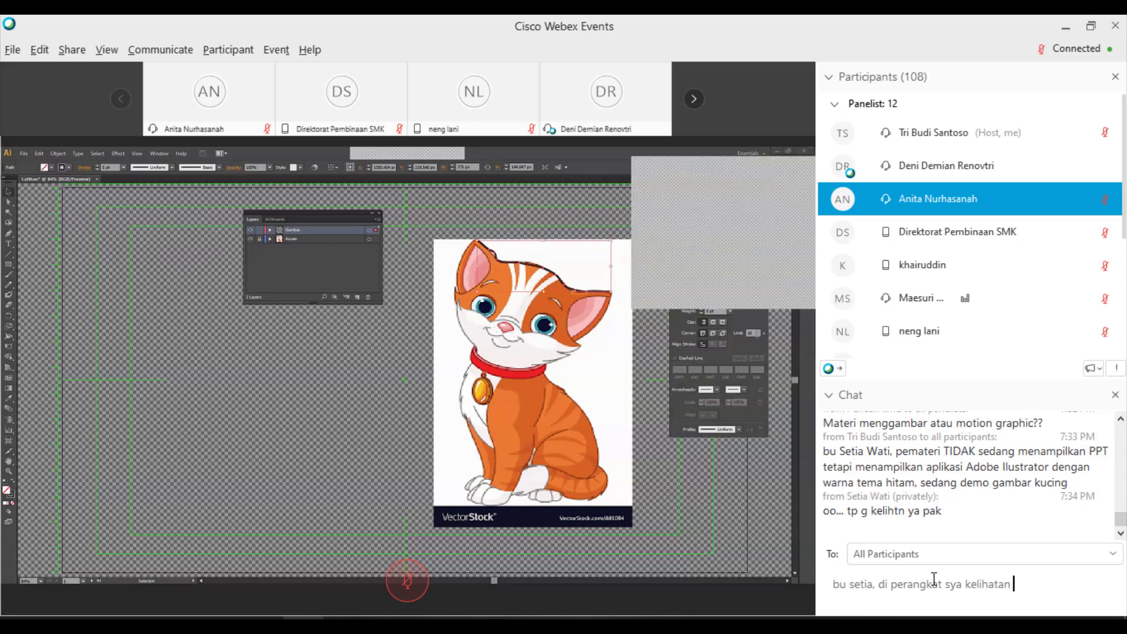
pyautogui.write('bu')
pyautogui.press('Return')
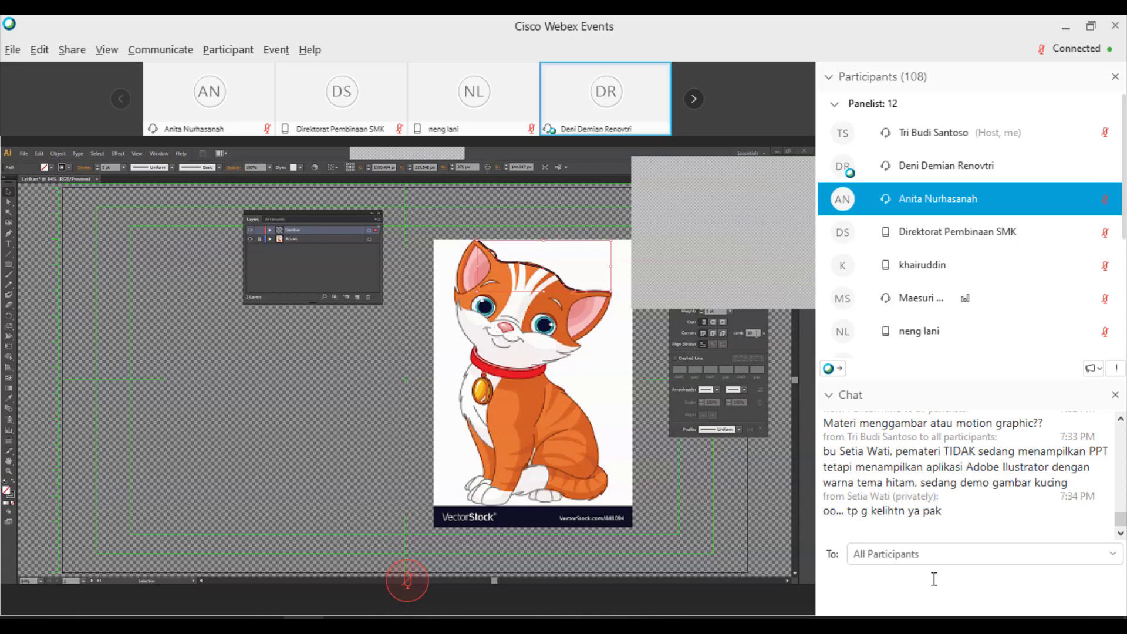
# - Select the earlier question about drawing or motion graphics in the chat history
pyautogui.scroll(2, 944, 496)
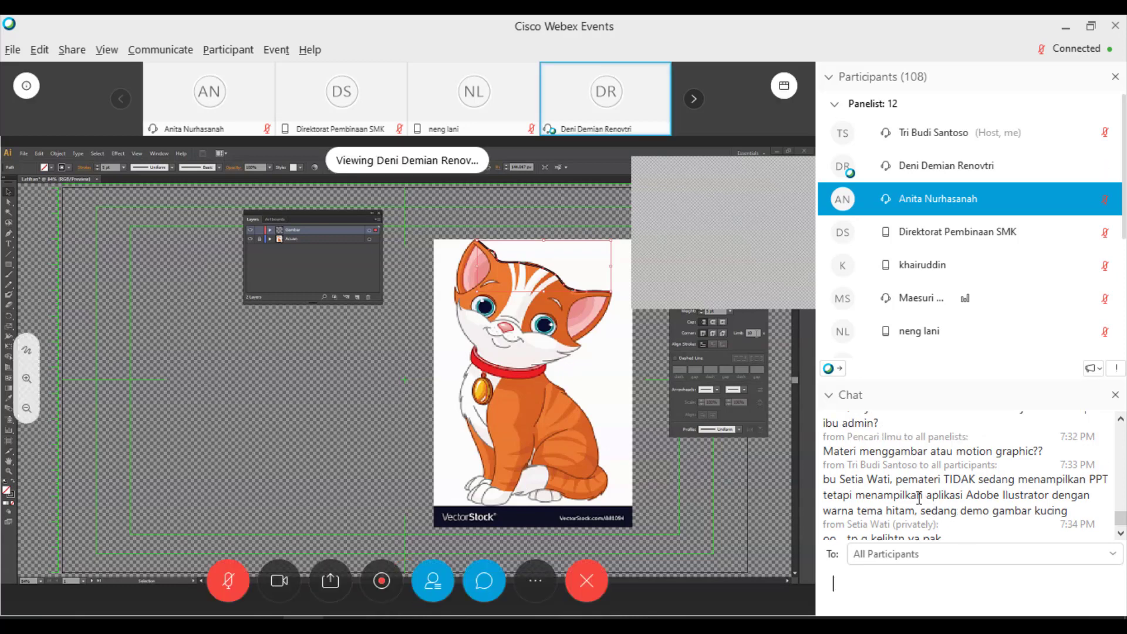
pyautogui.click(826, 436)
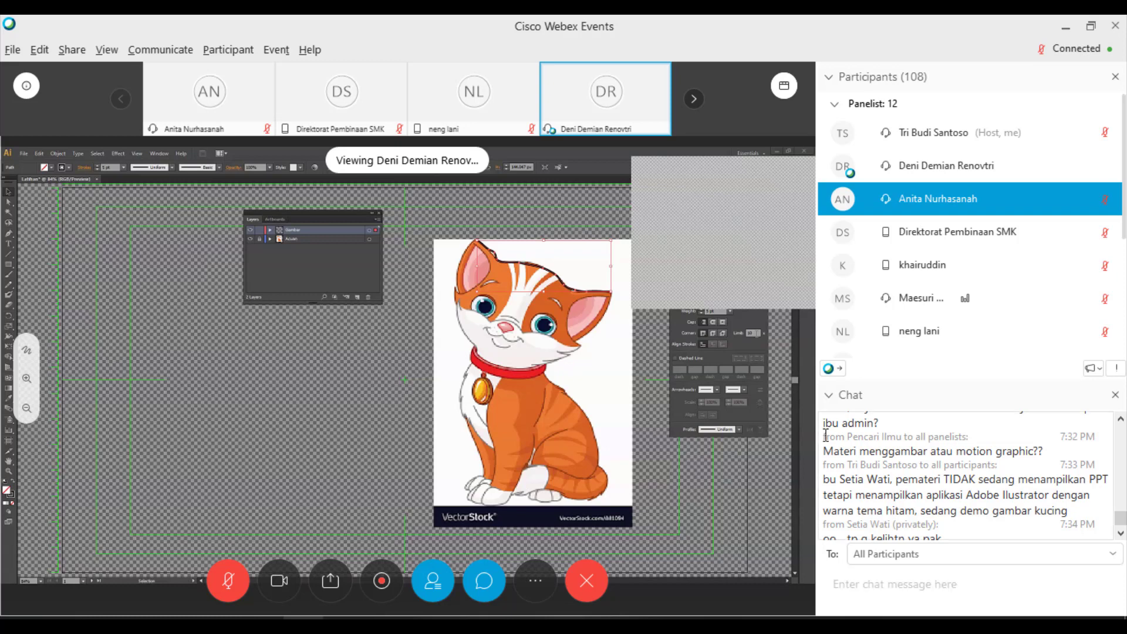
pyautogui.moveTo(826, 435); pyautogui.dragTo(1054, 454)
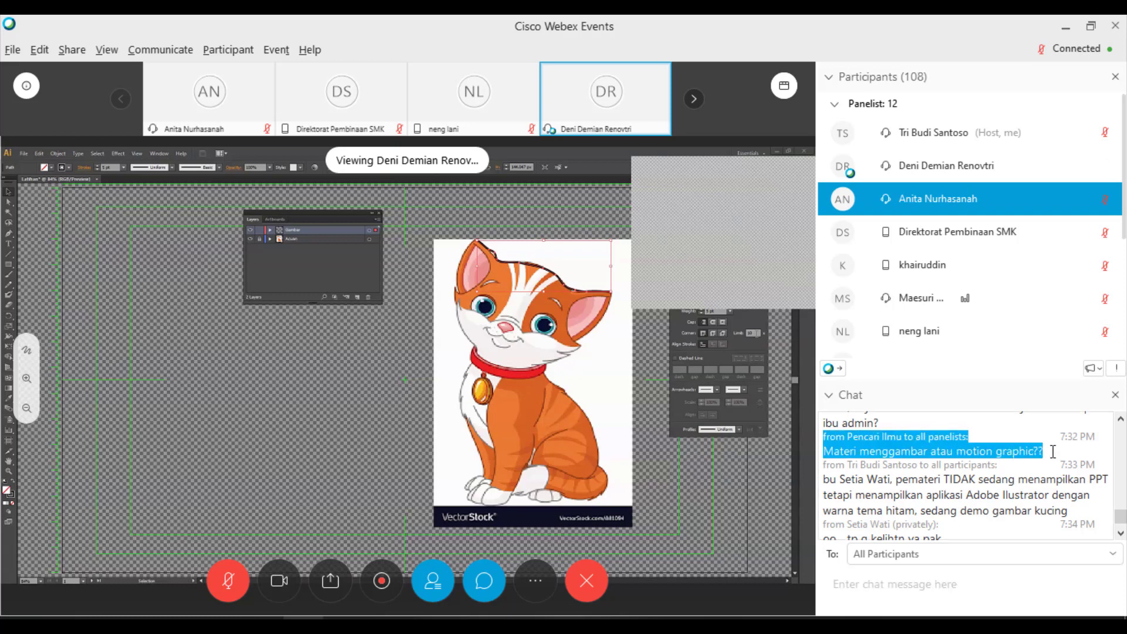
pyautogui.scroll(1, 986, 462)
pyautogui.scroll(1, 986, 461)
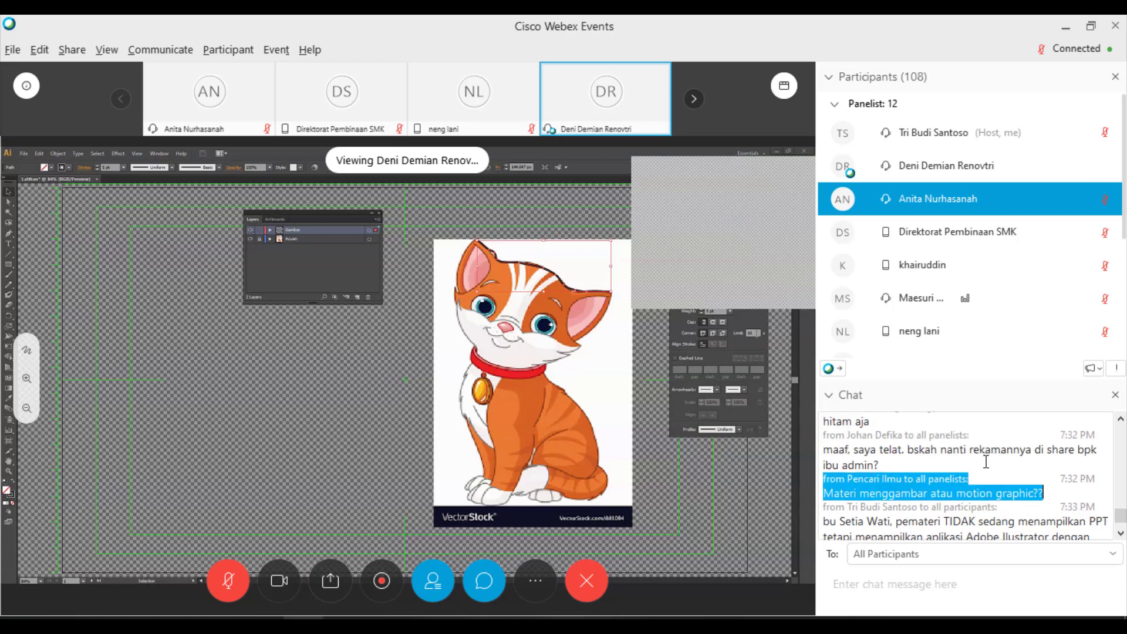
pyautogui.scroll(1, 986, 461)
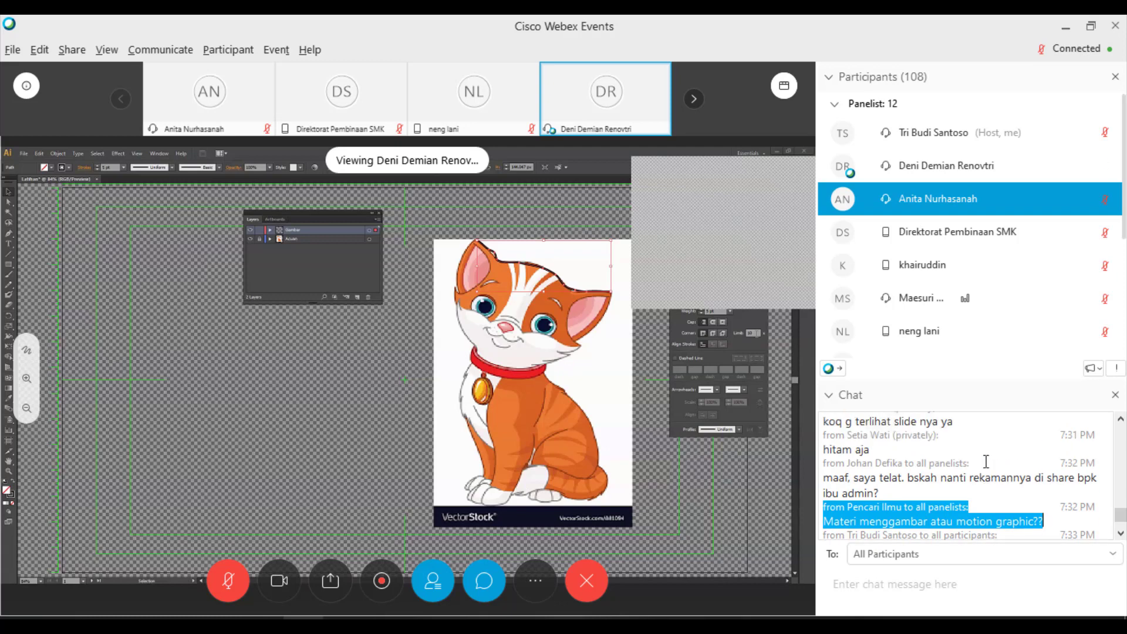
pyautogui.scroll(-5, 986, 461)
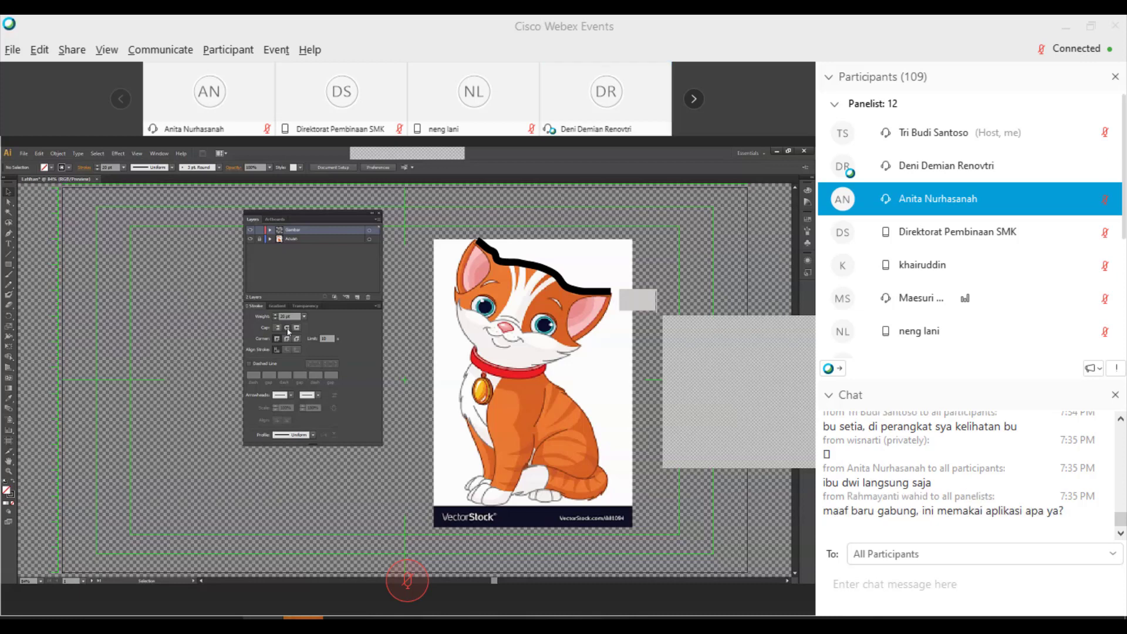
# - Begin a chat reply telling the newcomer by name that the app is Adobe Illustrator
pyautogui.hotkey('ctrl', 'a')
pyautogui.click(123, 167)
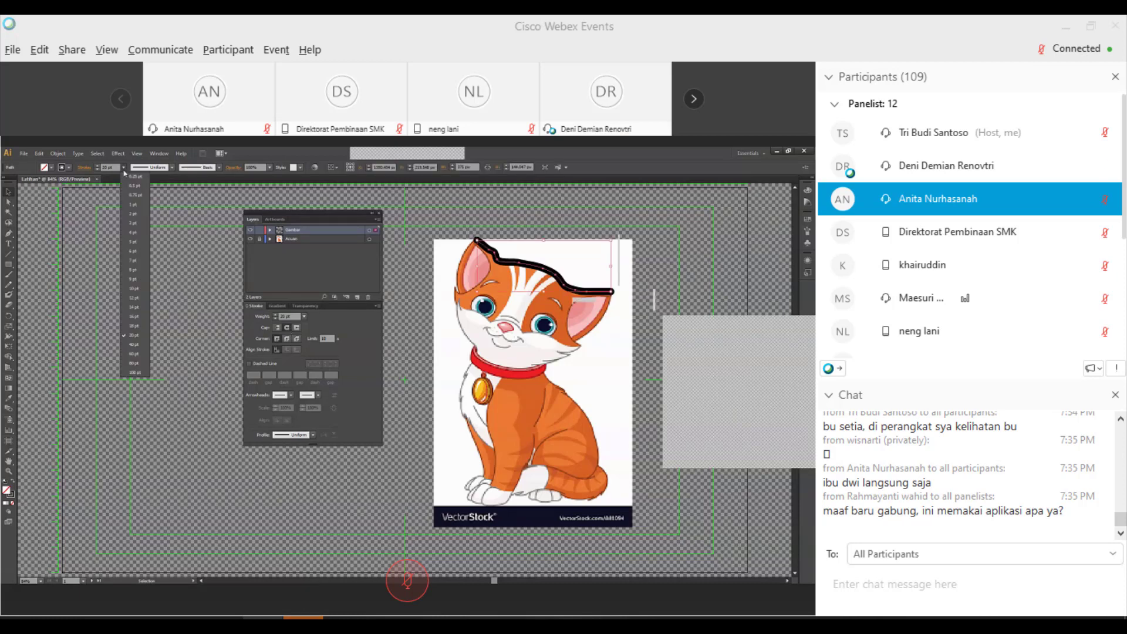
pyautogui.click(917, 591)
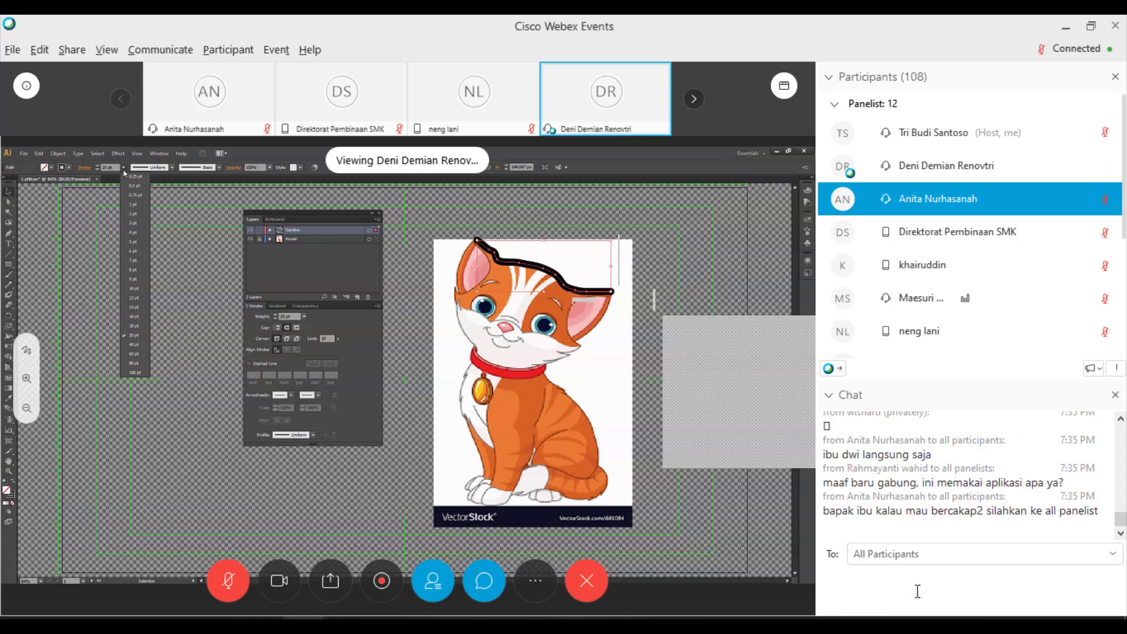
pyautogui.write('bu Ra')
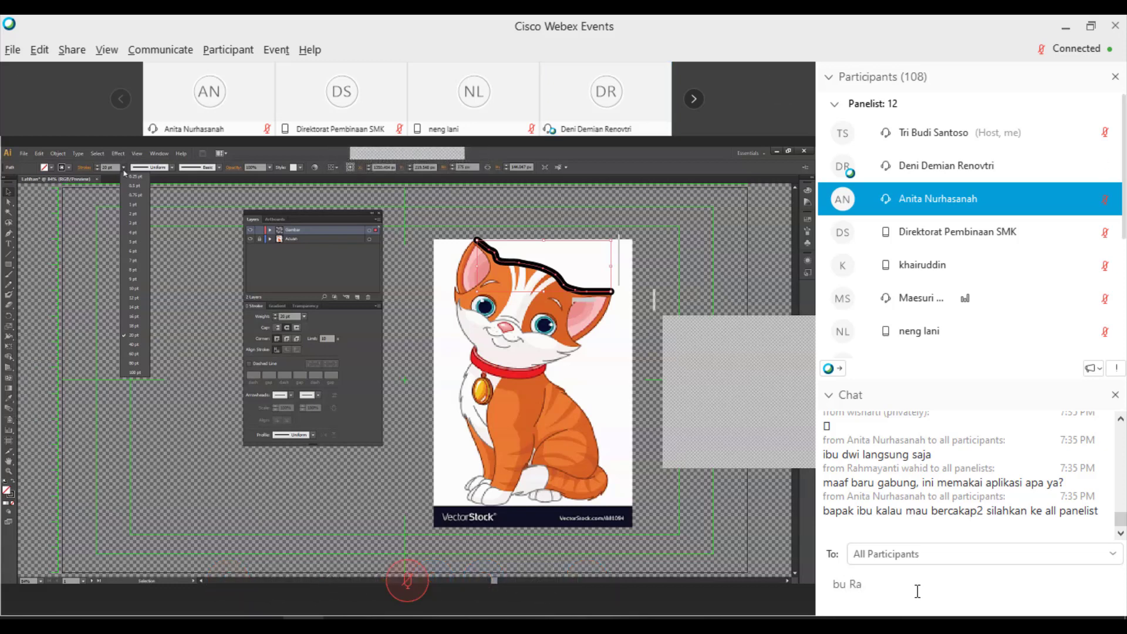
pyautogui.write('hmayanti, ap')
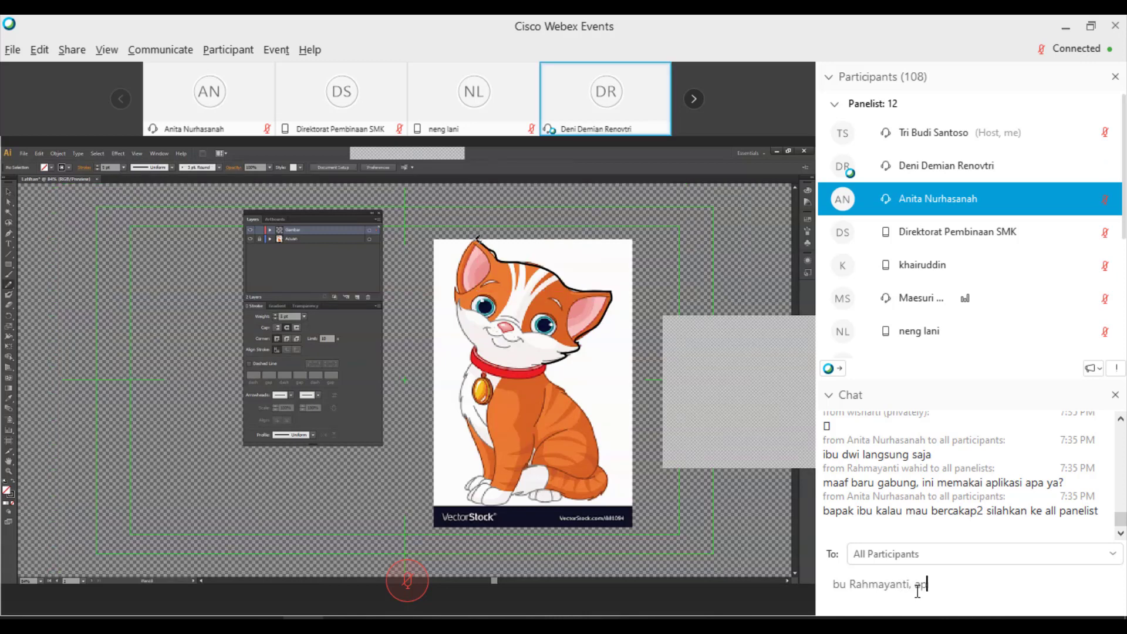
pyautogui.write('liaksi Adobe Il')
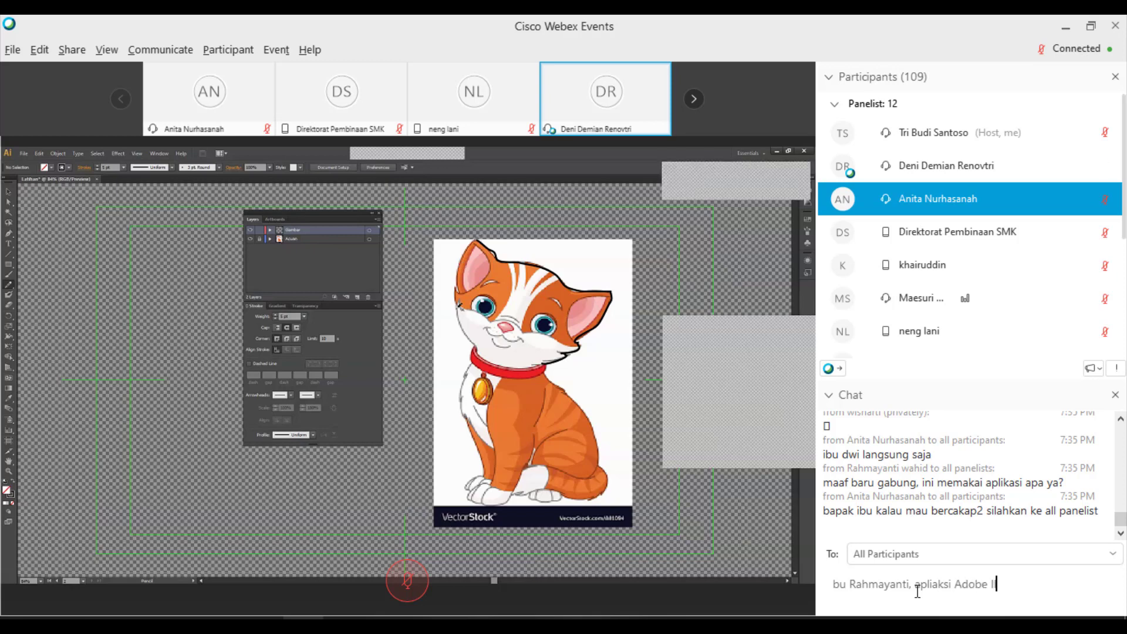
pyautogui.write('ustrator bu')
# - Send the Adobe Illustrator reply and scroll back through the chat history
pyautogui.press('Return')
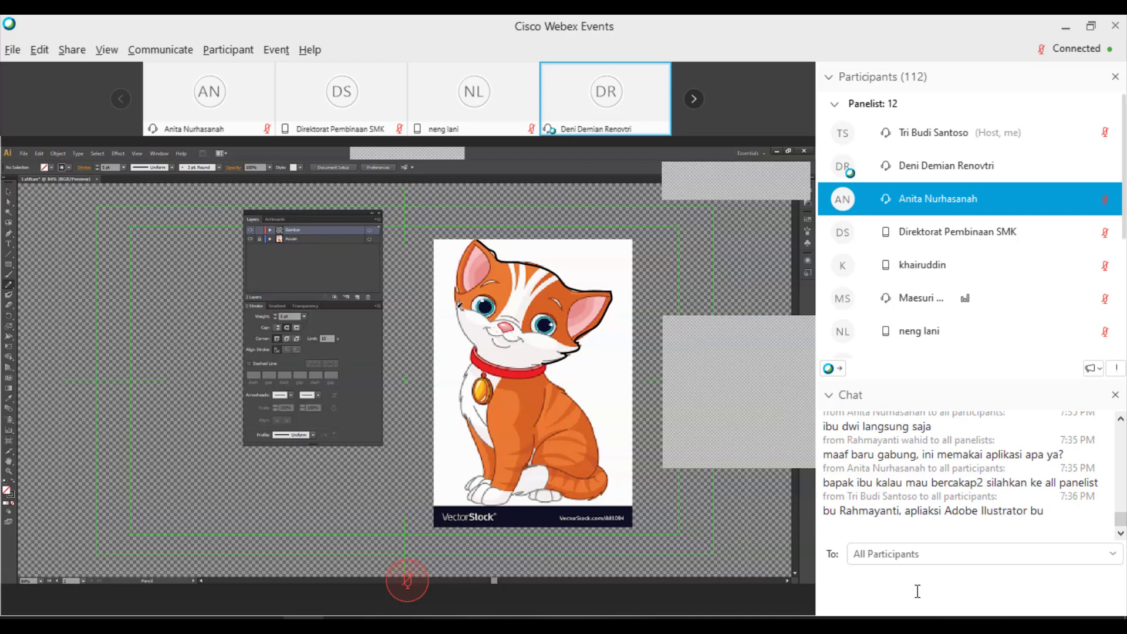
pyautogui.scroll(1, 1008, 505)
pyautogui.scroll(5, 1009, 505)
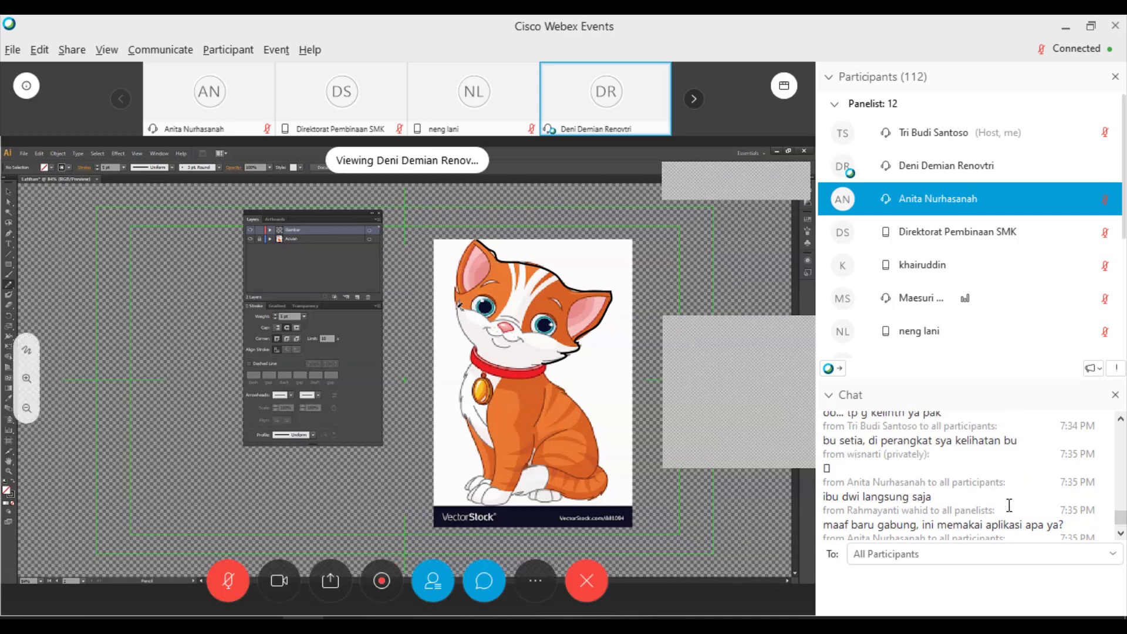
pyautogui.scroll(5, 1009, 504)
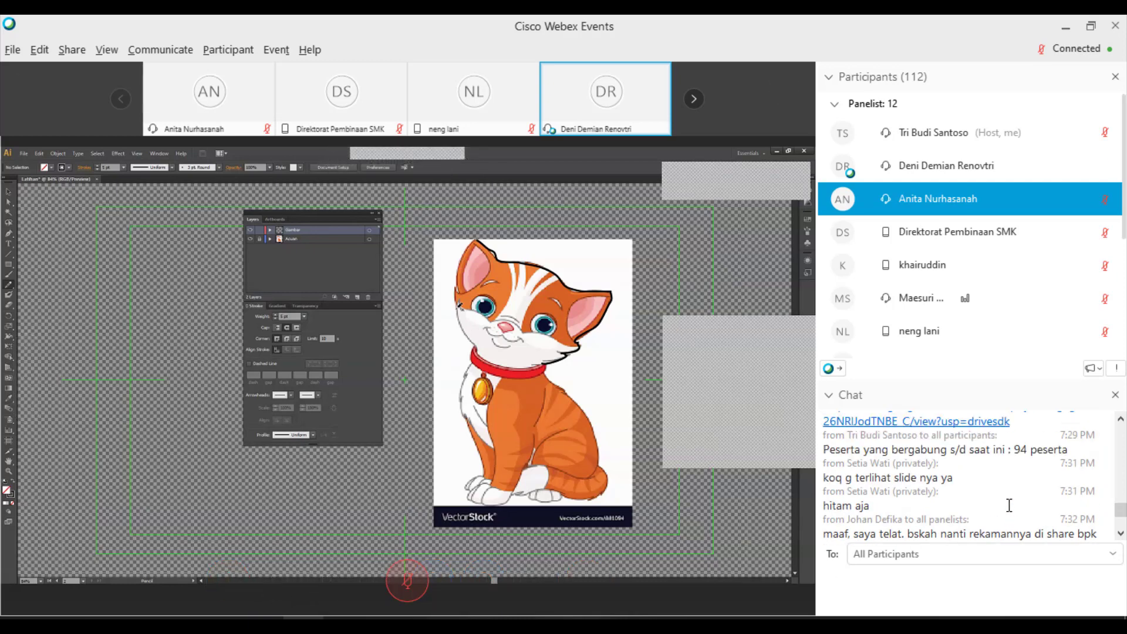
# - Scroll through the chat and place the cursor in the chat message box
pyautogui.scroll(-1, 1009, 504)
pyautogui.scroll(-8, 1010, 503)
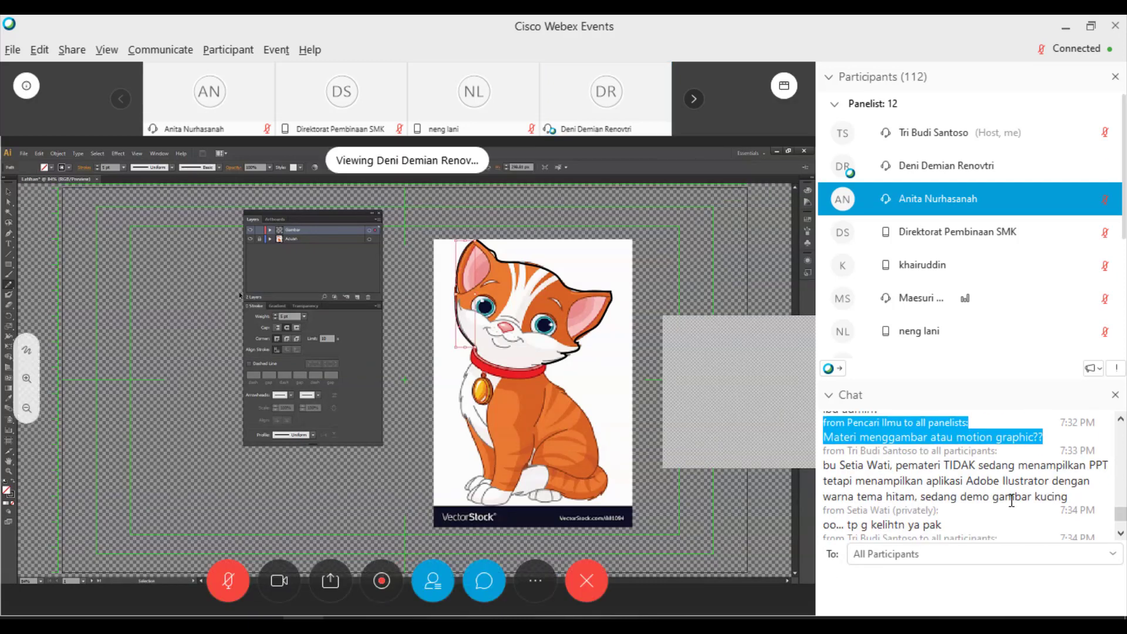
pyautogui.scroll(1, 1012, 503)
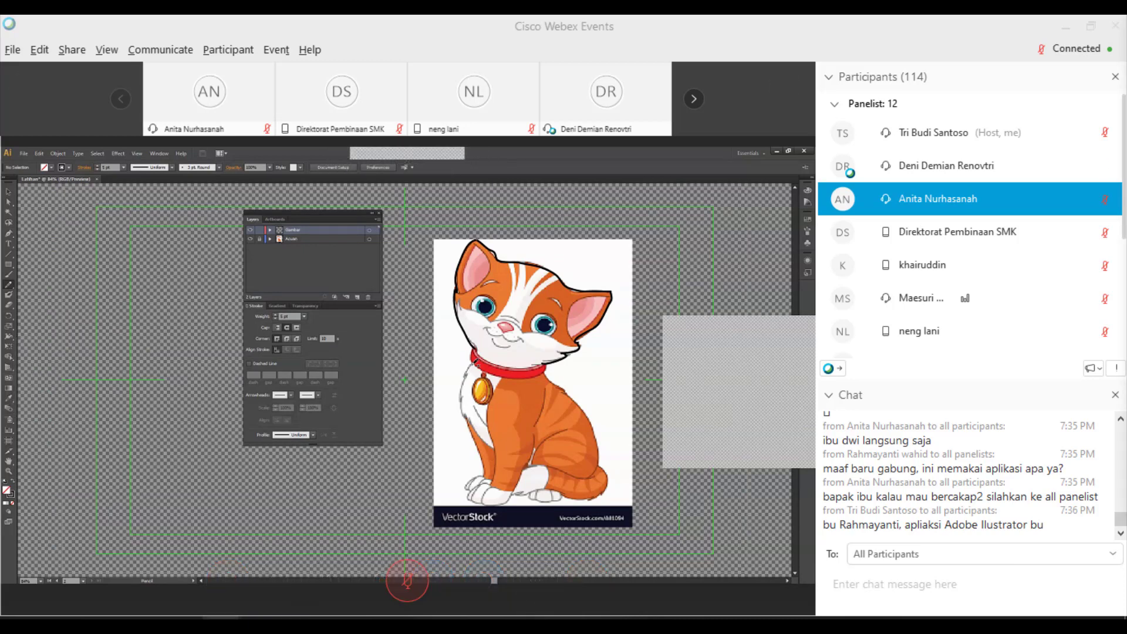
pyautogui.click(859, 582)
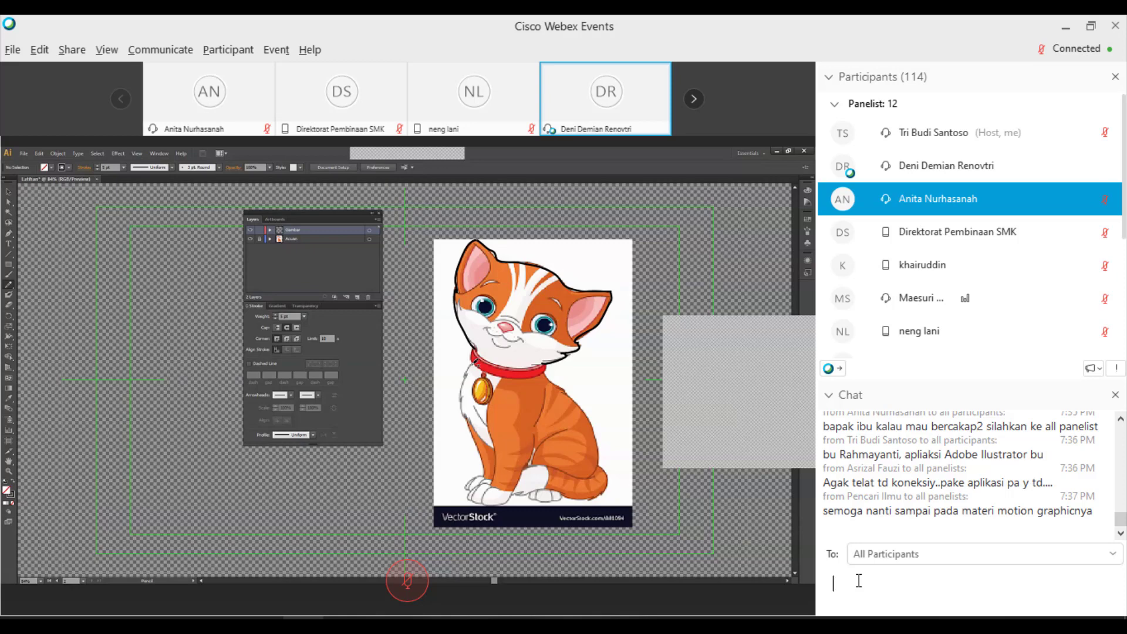
# - Paste and send the message reporting 117 participants joined so far
pyautogui.write('Peserta yang bergabung s/d saat ini :  peserta')
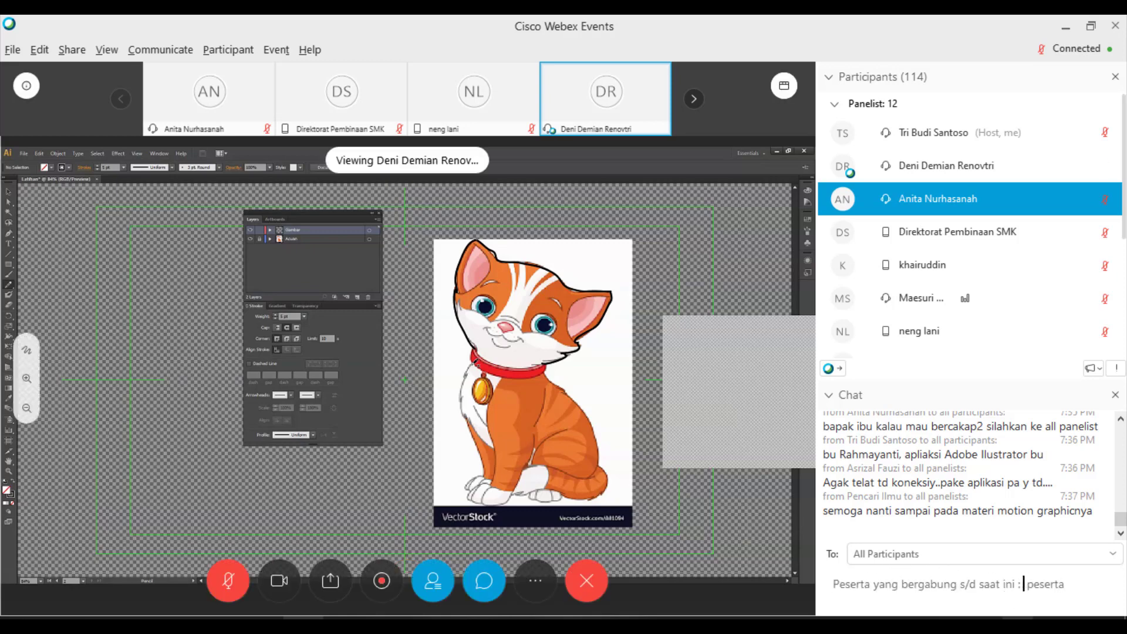
pyautogui.hotkey('alt', 'shift')
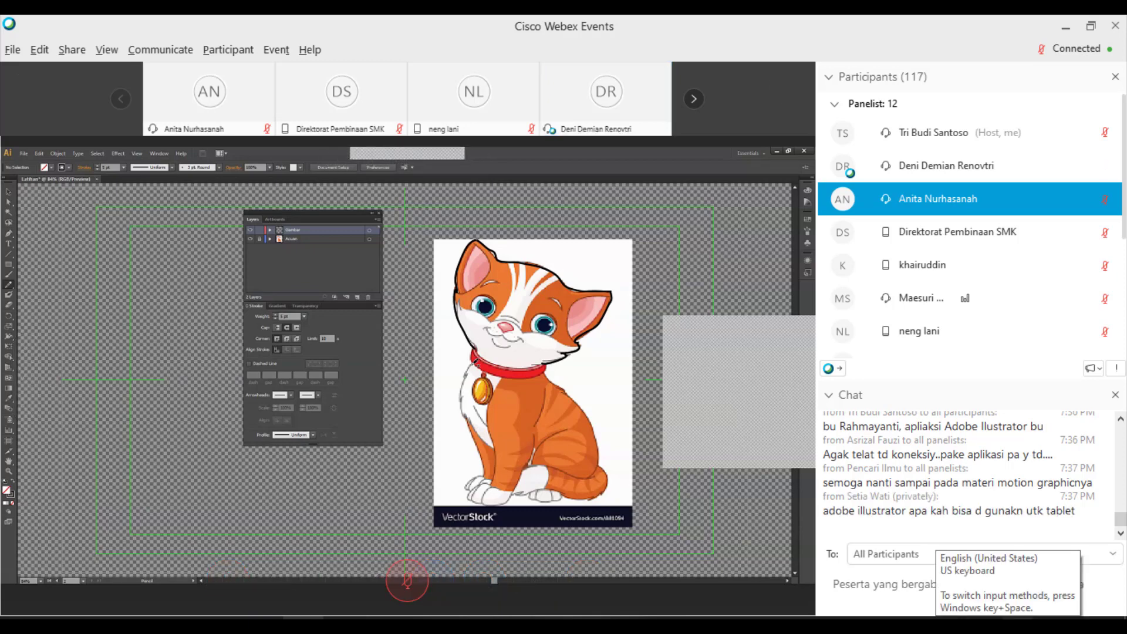
pyautogui.press('Return')
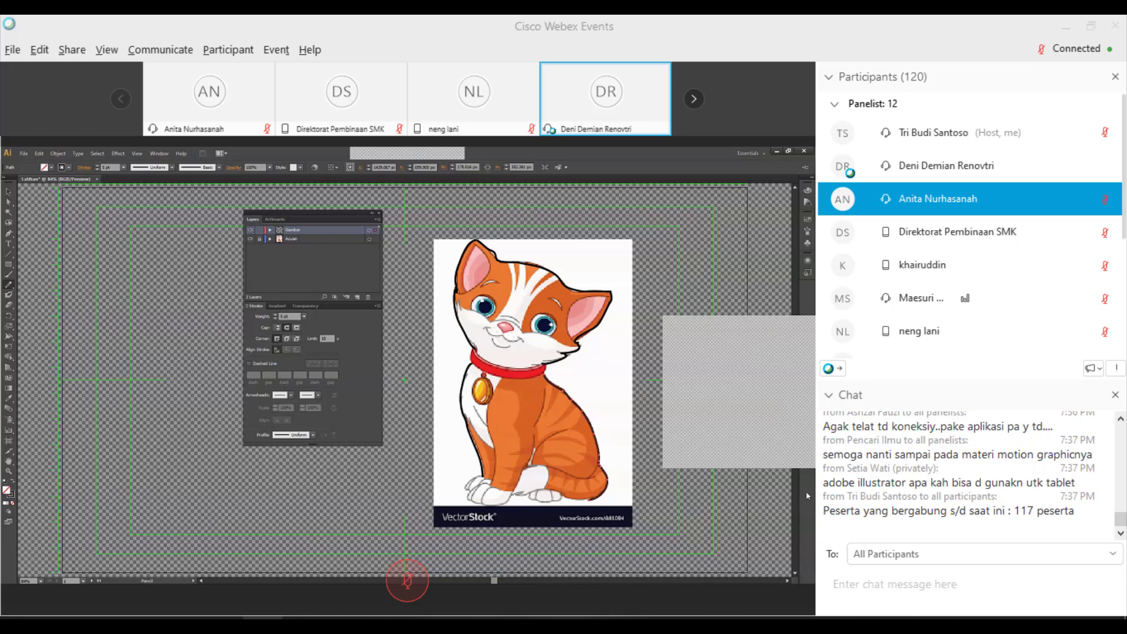
# - Select the tablet question, then highlight 'apliaksi Adobe Ilustrator' in the host's earlier reply
pyautogui.moveTo(1065, 292)
pyautogui.click(858, 463)
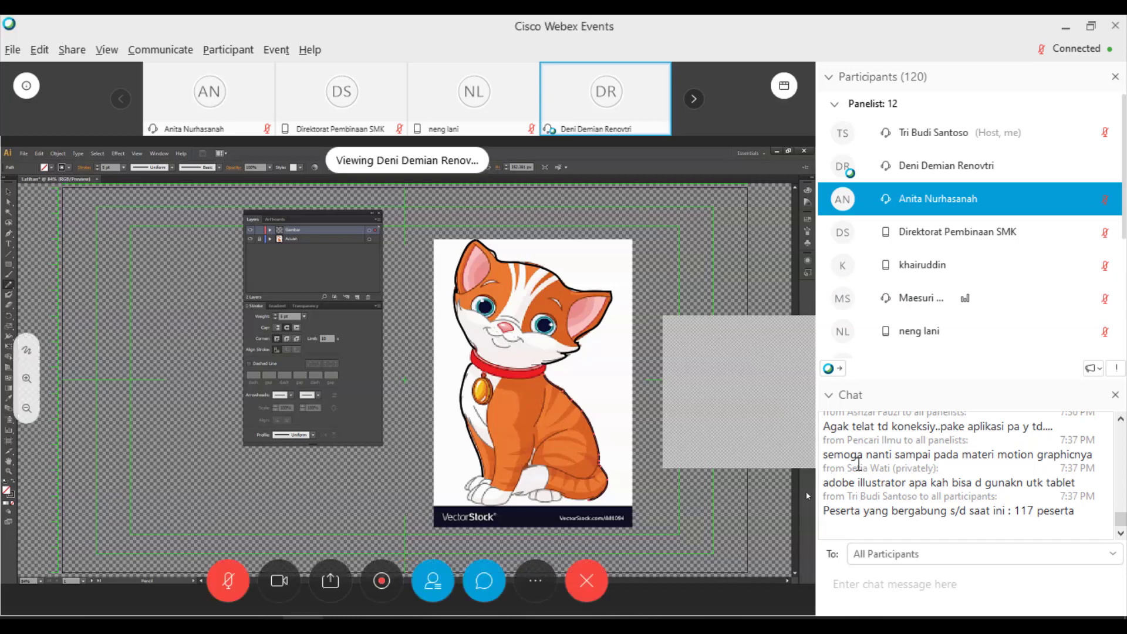
pyautogui.moveTo(858, 463); pyautogui.dragTo(1075, 483)
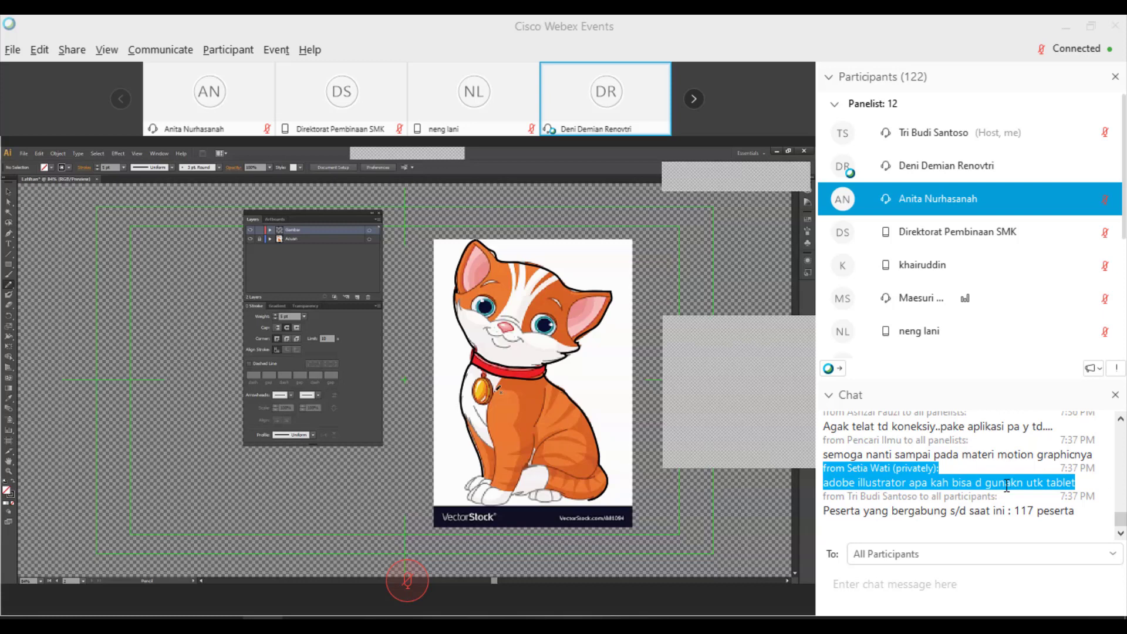
pyautogui.scroll(4, 1006, 485)
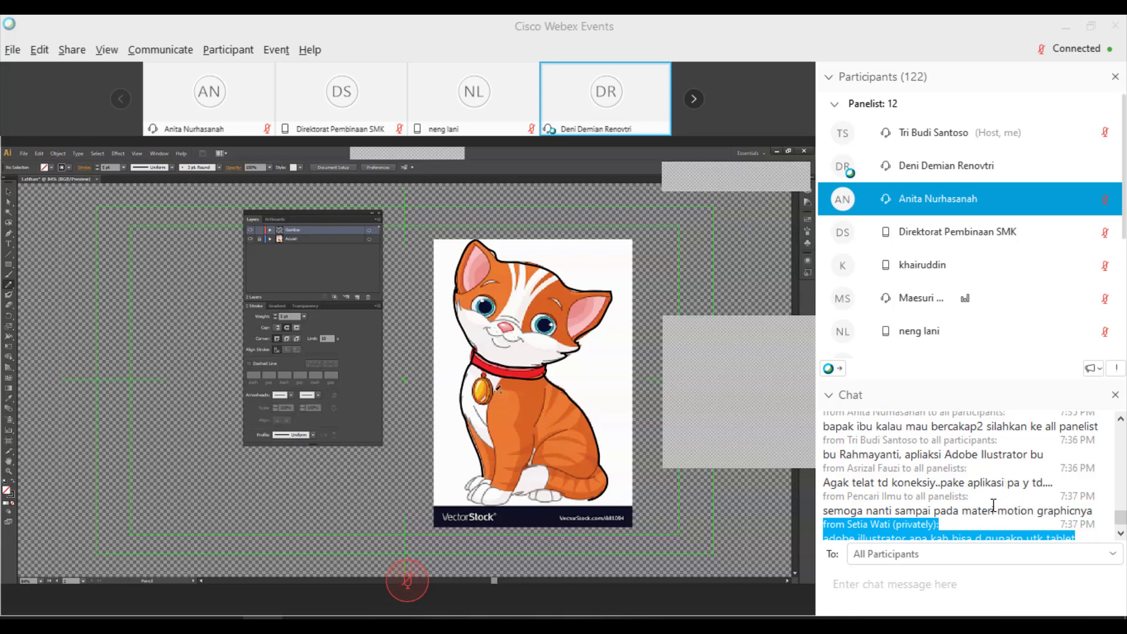
pyautogui.scroll(3, 993, 504)
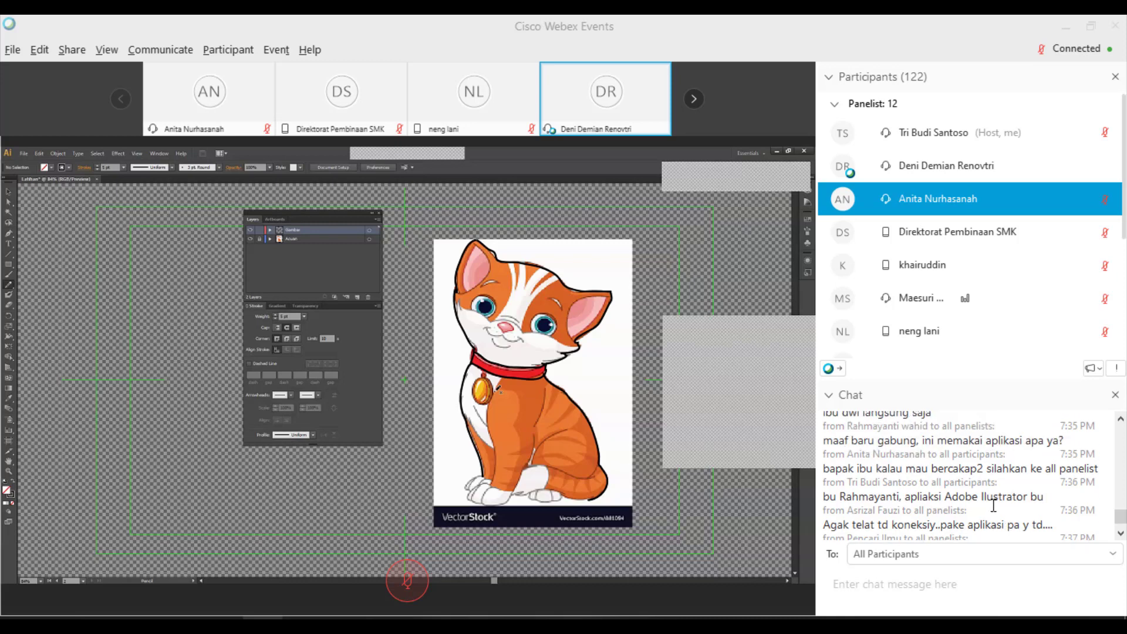
pyautogui.scroll(4, 993, 505)
pyautogui.scroll(-4, 993, 504)
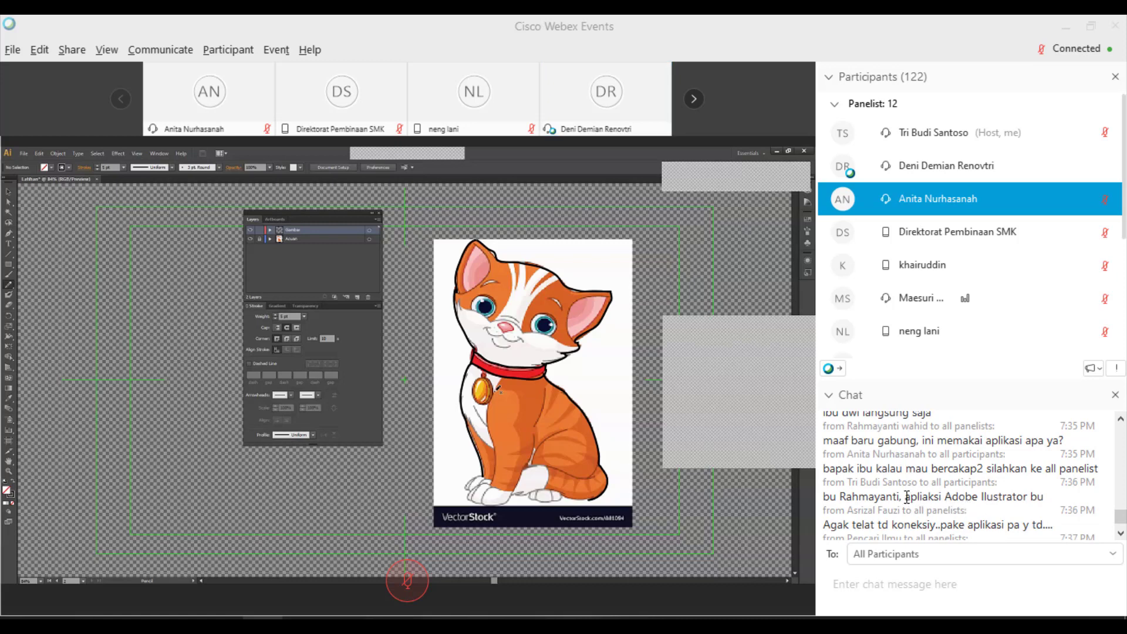
pyautogui.moveTo(907, 497); pyautogui.dragTo(1028, 497)
pyautogui.hotkey('ctrl', 'c')
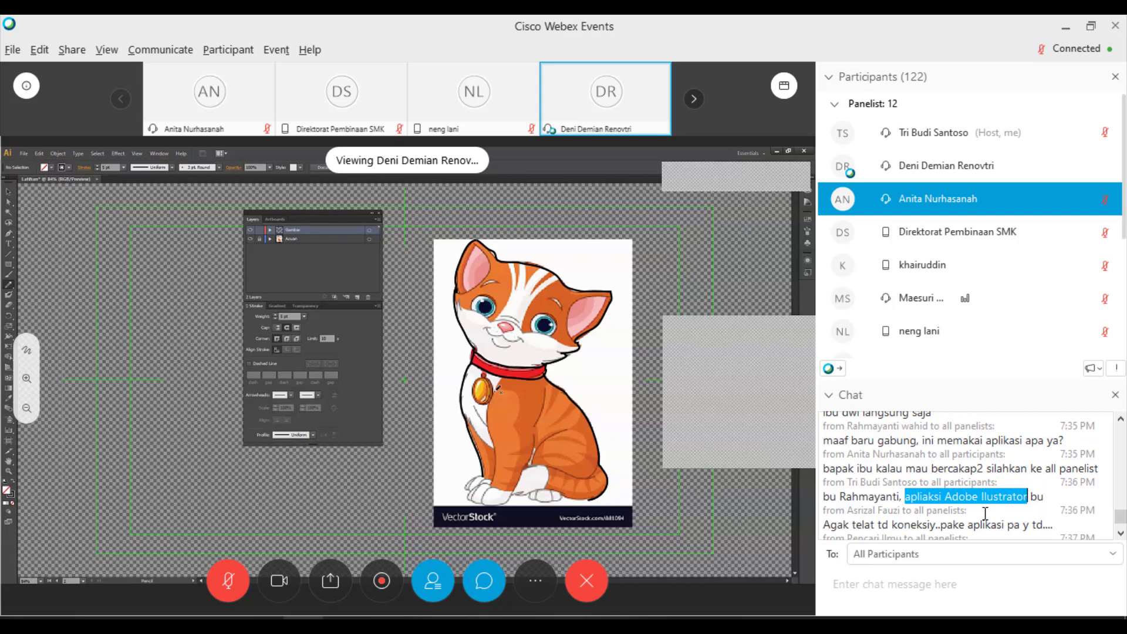
# - Start a chat reply addressed to the asking participant by name, fixing name typos
pyautogui.click(883, 581)
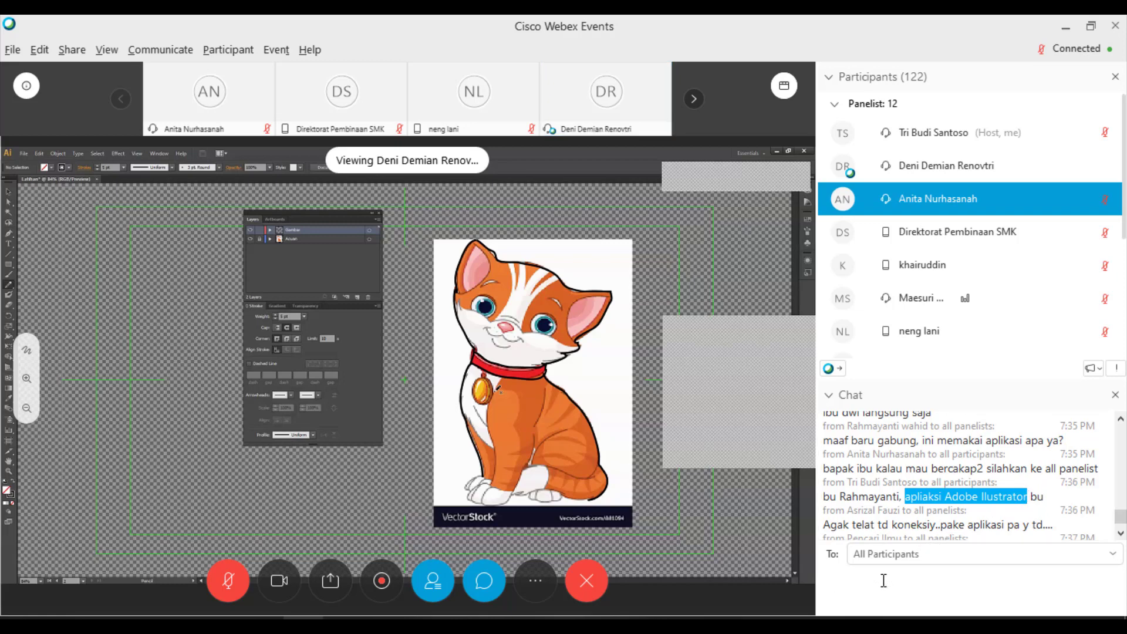
pyautogui.write('pak Asriz')
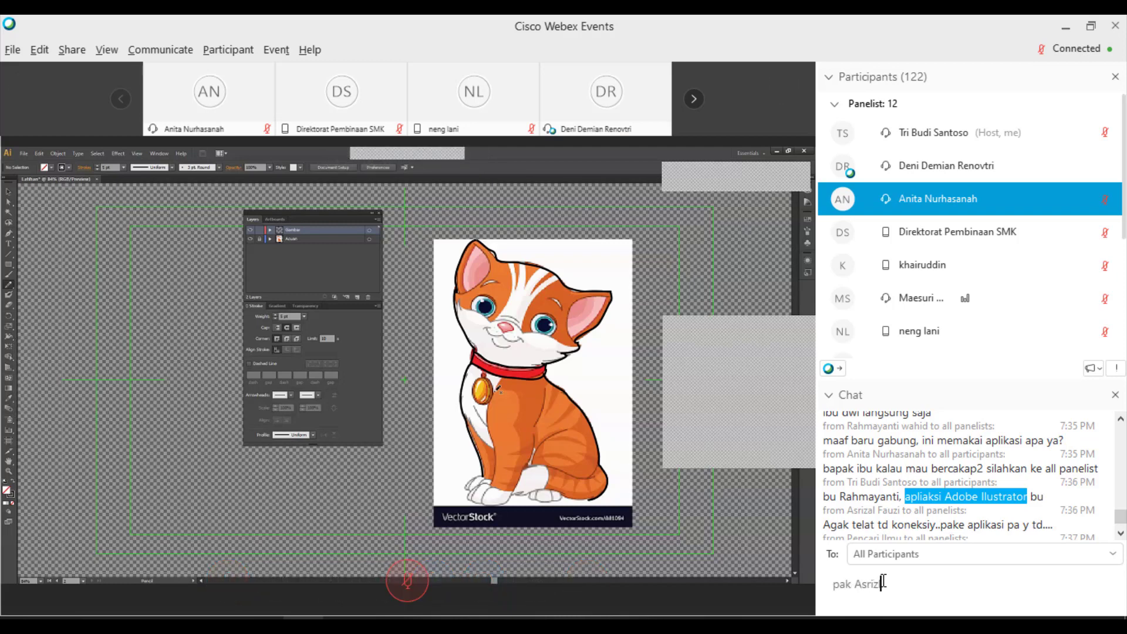
pyautogui.press('BackSpace')
pyautogui.write('a')
pyautogui.press('BackSpace')
pyautogui.write('zal')
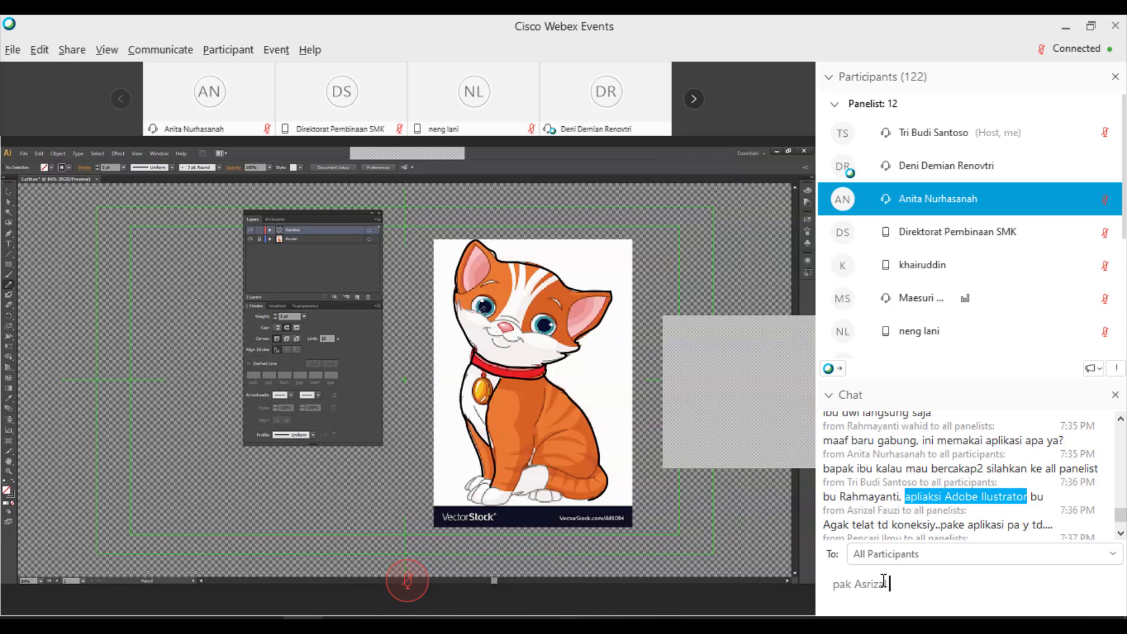
# - Paste the copied phrase, trim it to 'Adobe Ilustrator', add 'pak', and send
pyautogui.hotkey('ctrl', 'v')
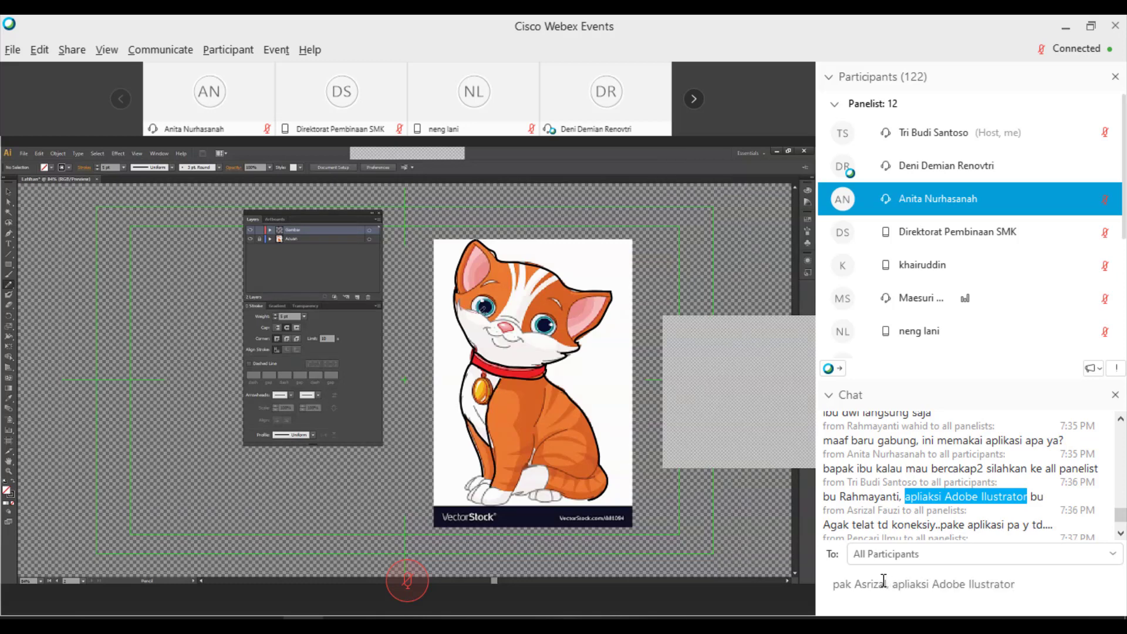
pyautogui.hotkey('ctrl', 'Left')
pyautogui.hotkey('ctrl', 'Left')
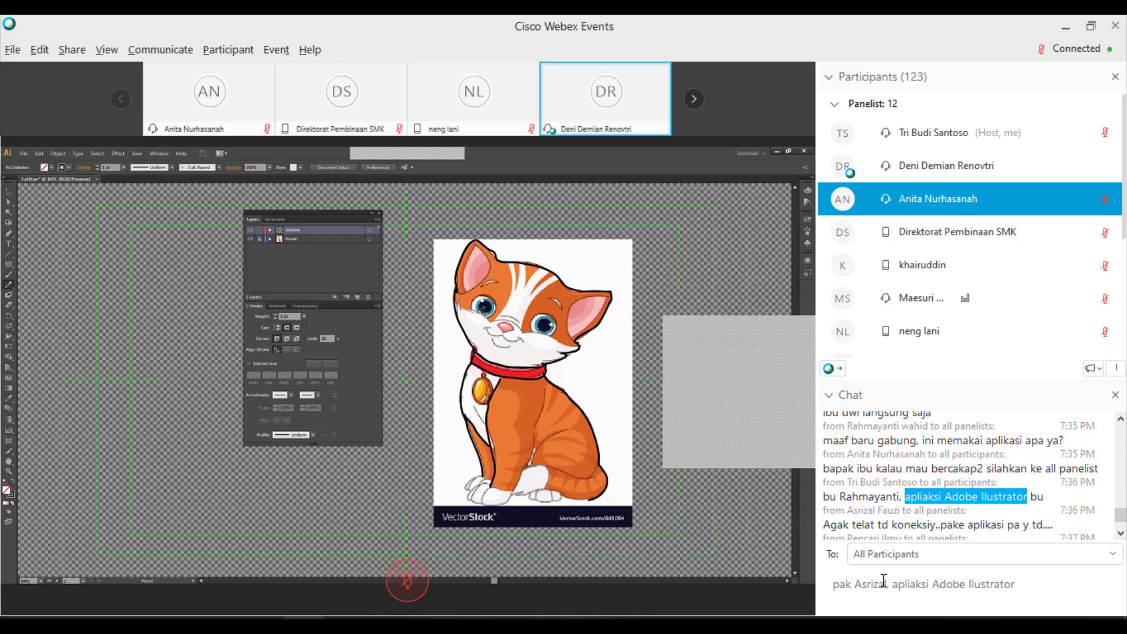
pyautogui.press('BackSpace')
pyautogui.press('BackSpace')
pyautogui.press('BackSpace')
pyautogui.press('BackSpace')
pyautogui.press('BackSpace')
pyautogui.press('BackSpace')
pyautogui.press('BackSpace')
pyautogui.press('BackSpace')
pyautogui.press('BackSpace')
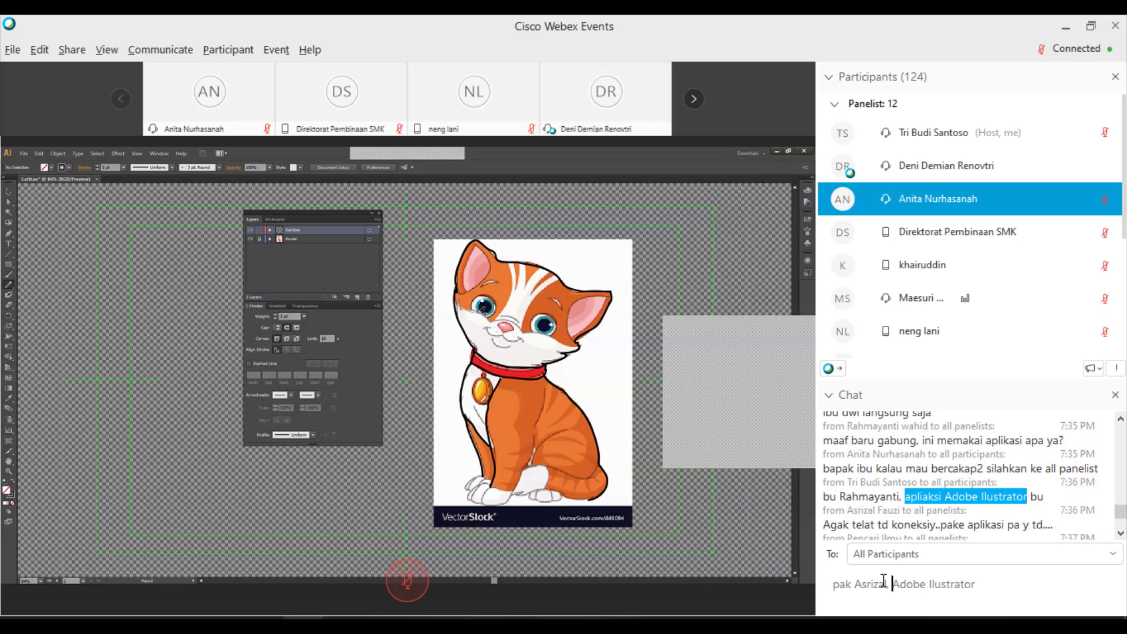
pyautogui.press('End')
pyautogui.write('pak')
pyautogui.press('Return')
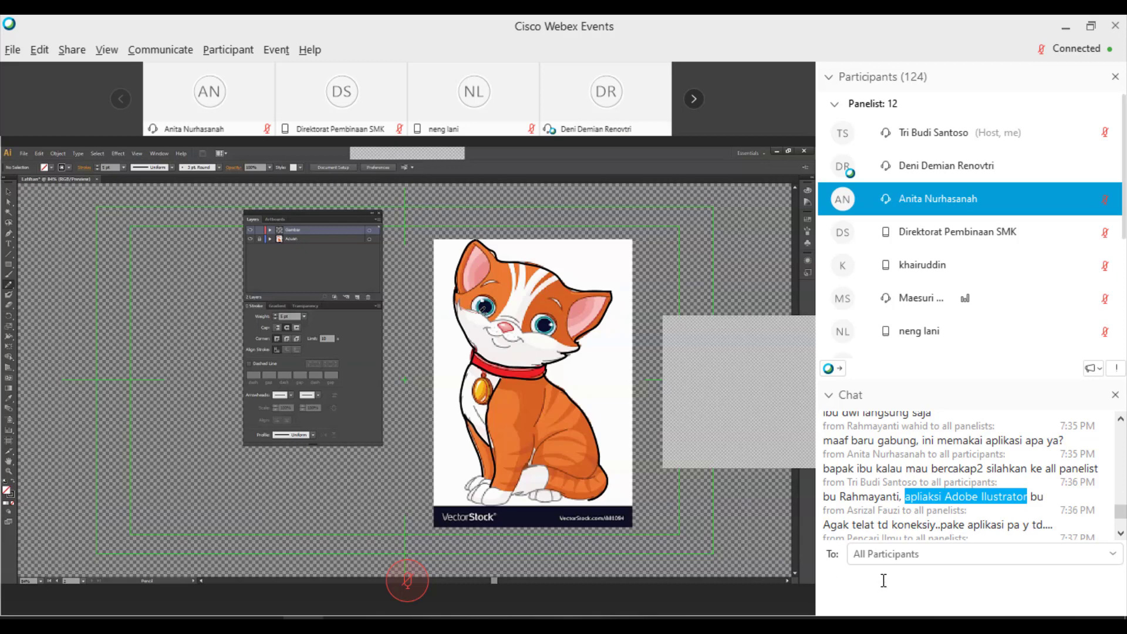
pyautogui.scroll(-5, 992, 486)
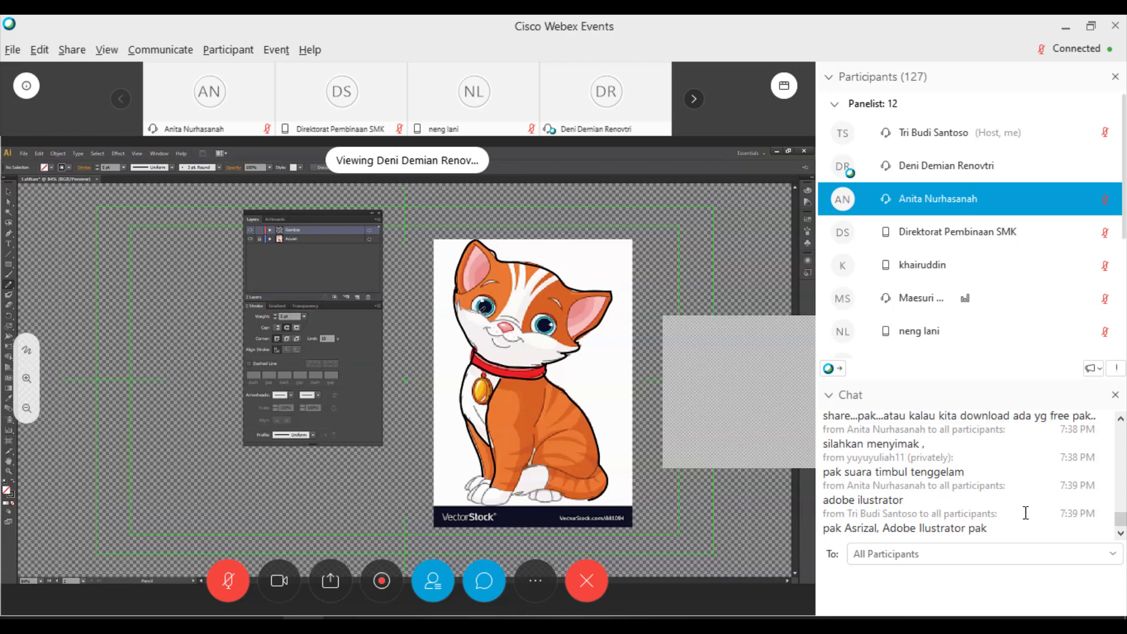
pyautogui.scroll(3, 1025, 513)
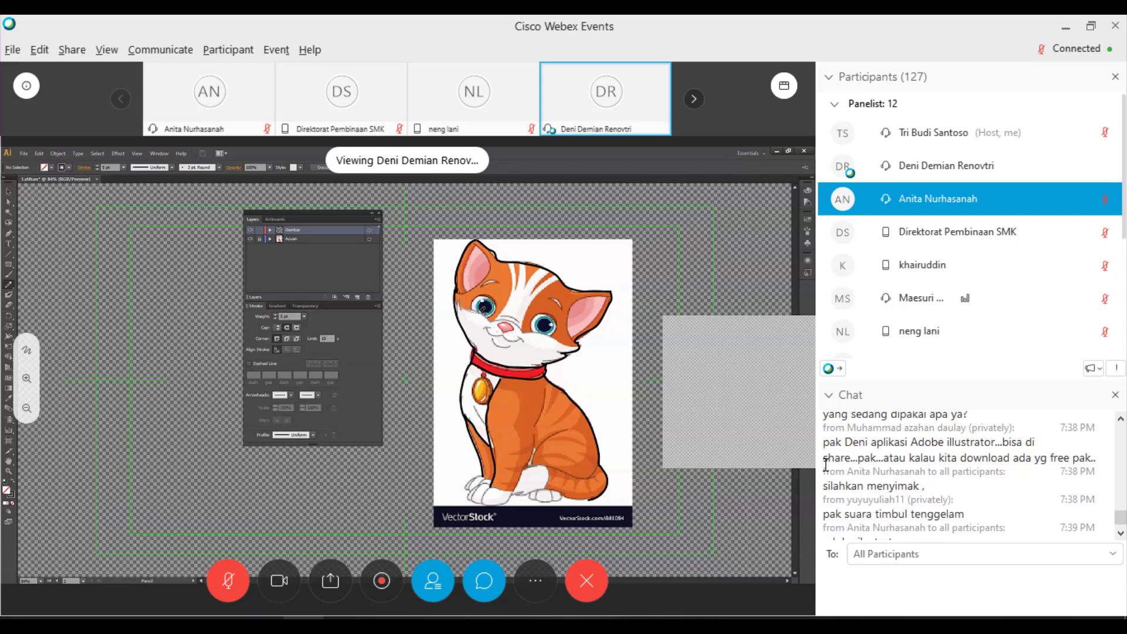
pyautogui.moveTo(824, 427); pyautogui.dragTo(1101, 451)
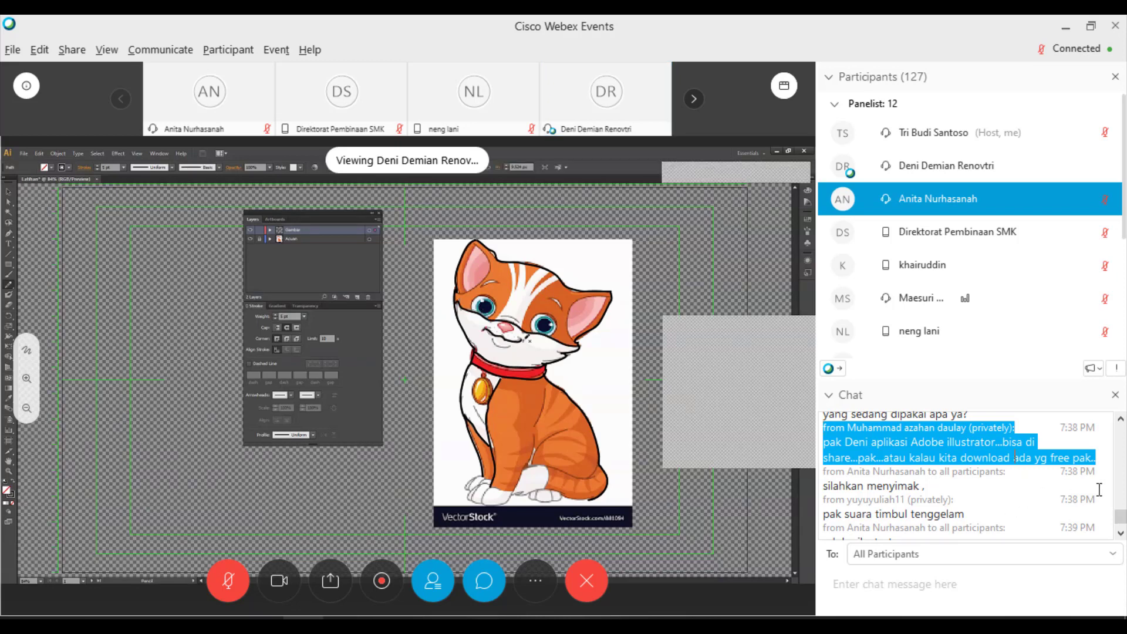
pyautogui.scroll(1, 1015, 458)
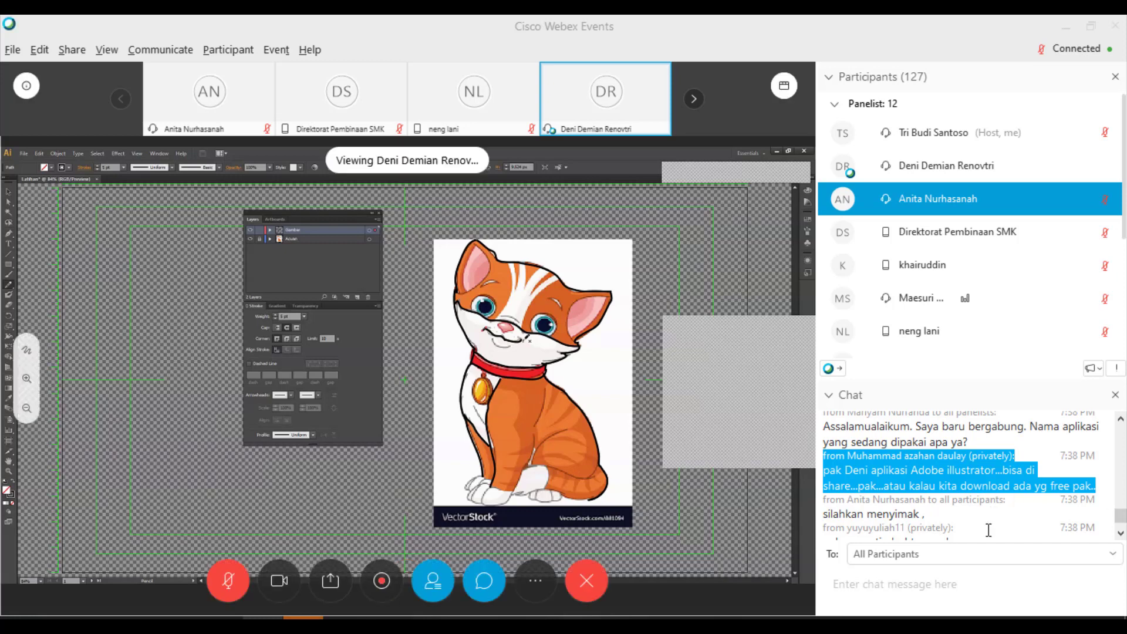
pyautogui.scroll(-1, 1019, 504)
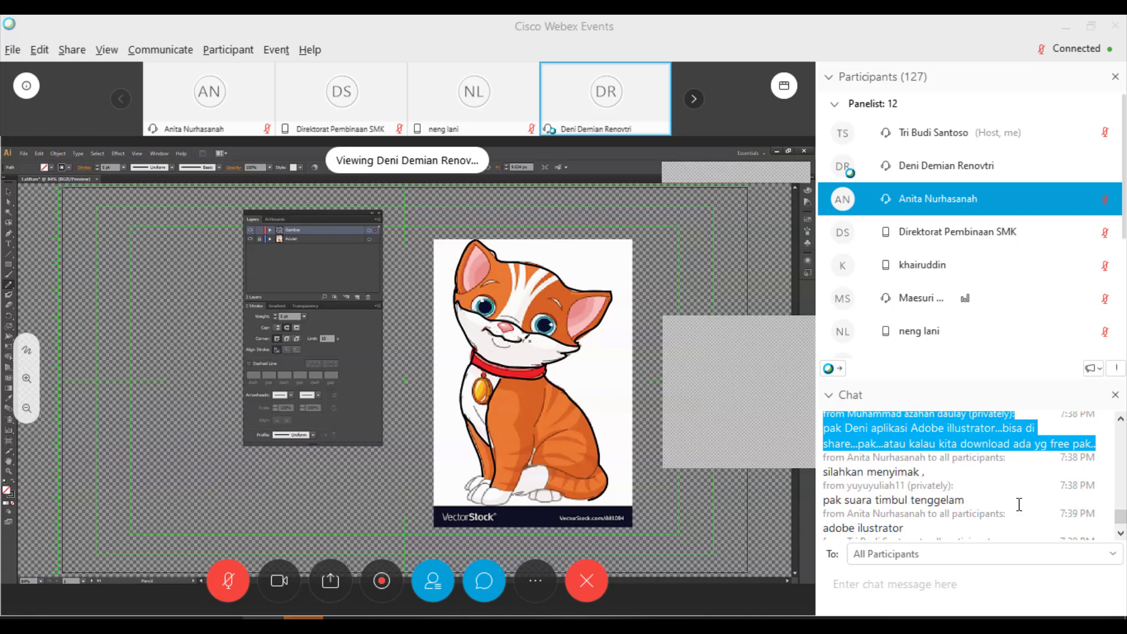
pyautogui.scroll(-1, 1018, 505)
pyautogui.scroll(-1, 1018, 505)
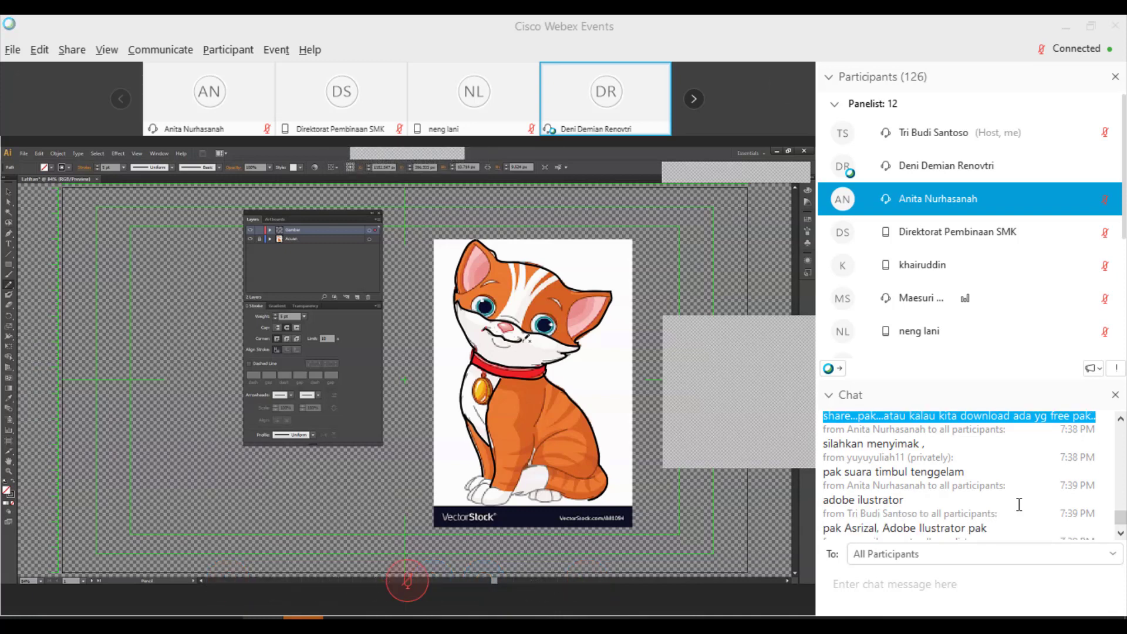
pyautogui.scroll(-5, 1018, 504)
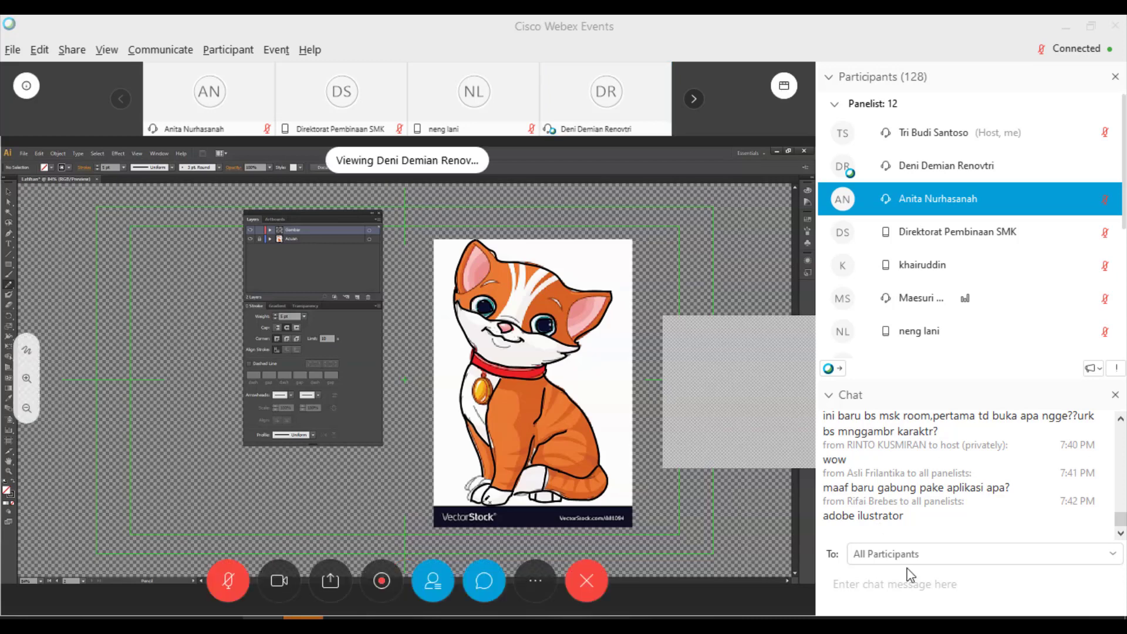
# - Focus the meeting chat box, then switch Illustrator to the Selection Tool (V)
pyautogui.click(916, 588)
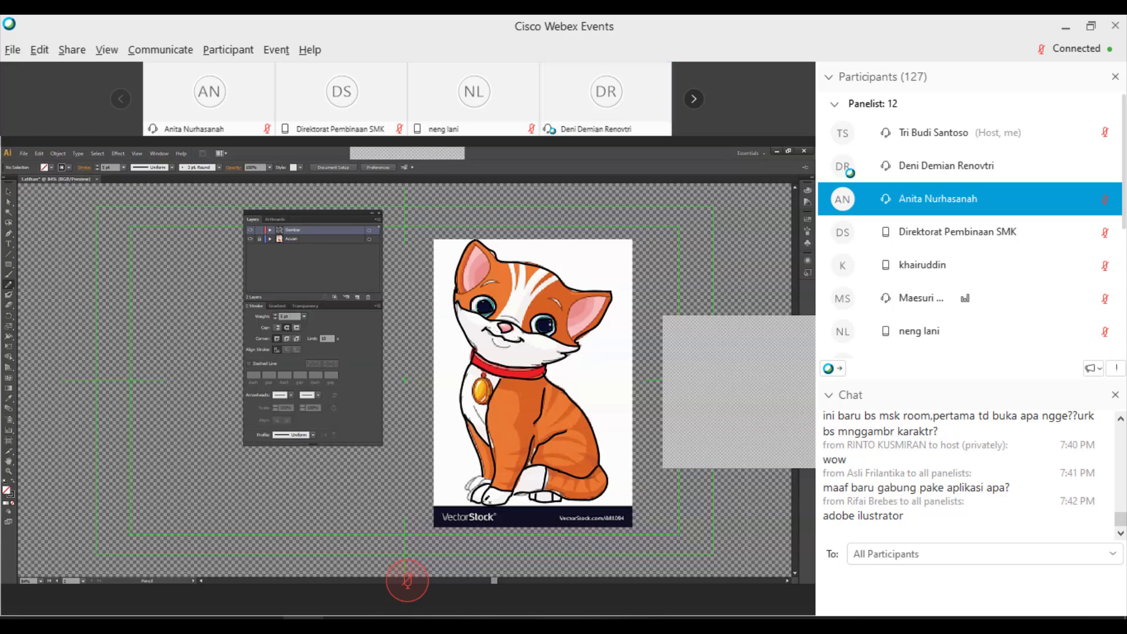
pyautogui.press('v')
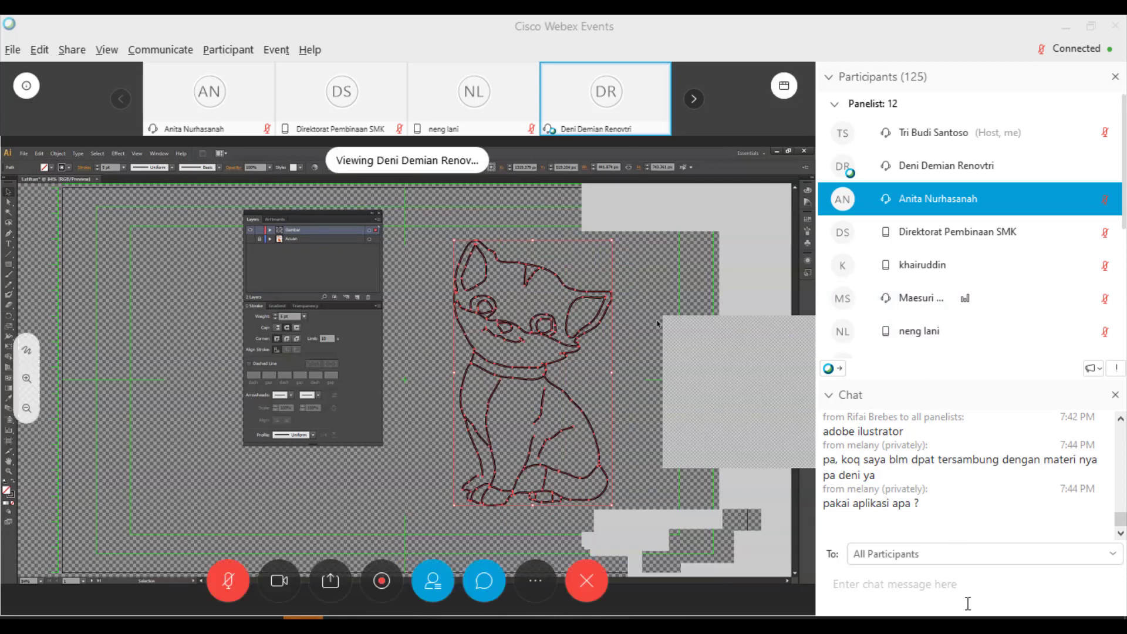
# - Raise the Windows speaker volume from 32 to 100 and return to the Webex window
pyautogui.click(1050, 625)
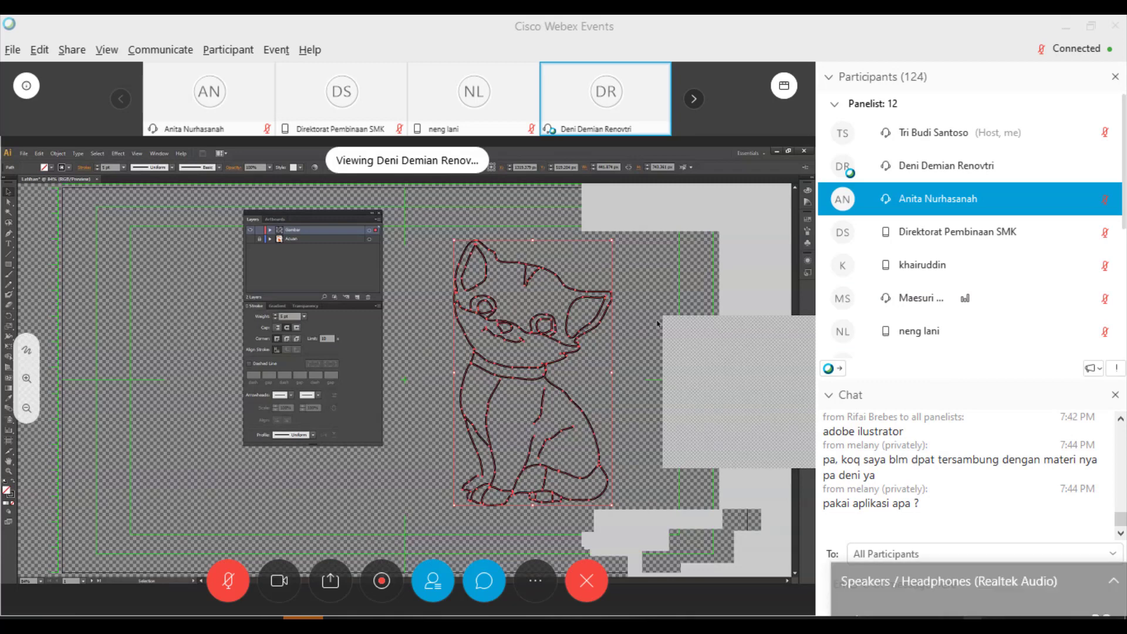
pyautogui.moveTo(953, 590); pyautogui.dragTo(1074, 593)
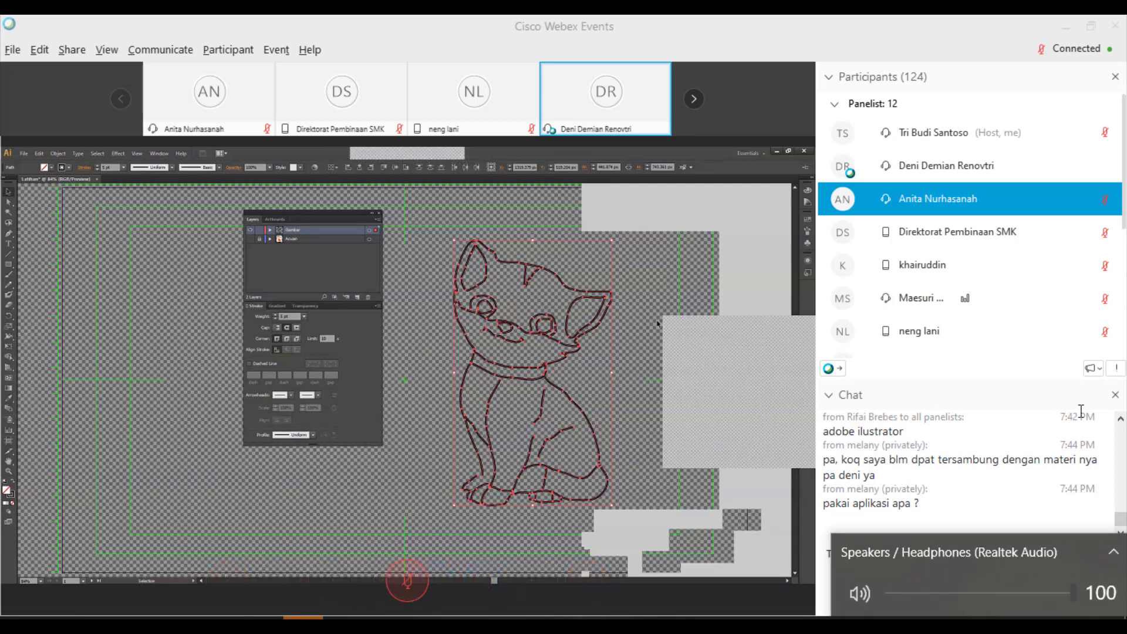
pyautogui.click(878, 43)
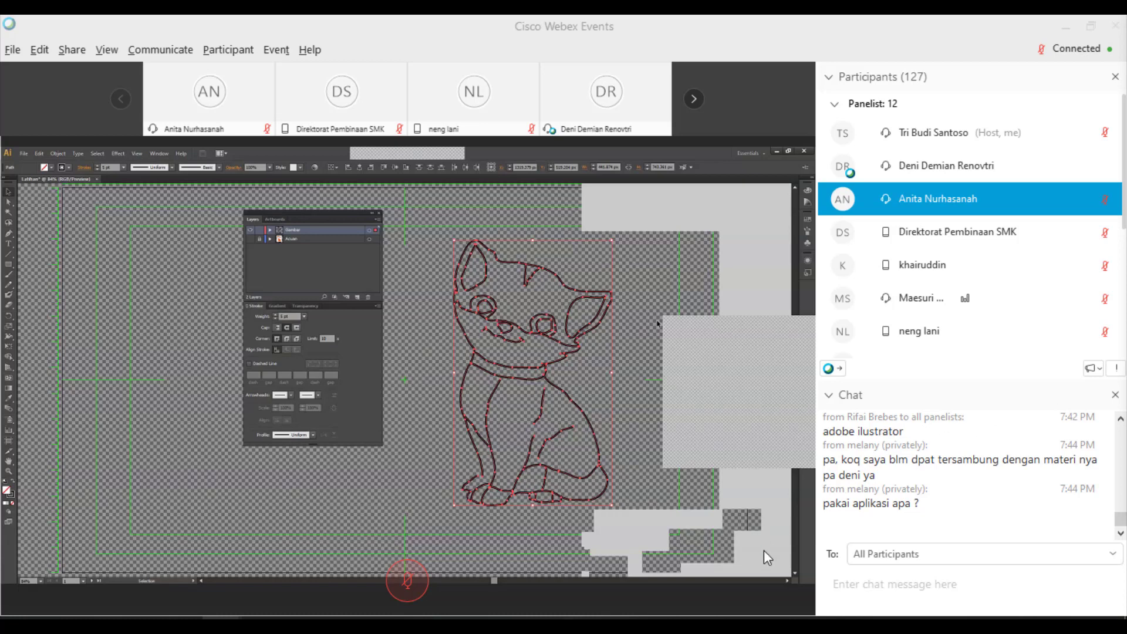
# - Paste a Google Drive file link into the chat box, then undo it without sending
pyautogui.click(881, 582)
pyautogui.hotkey('ctrl', 'v')
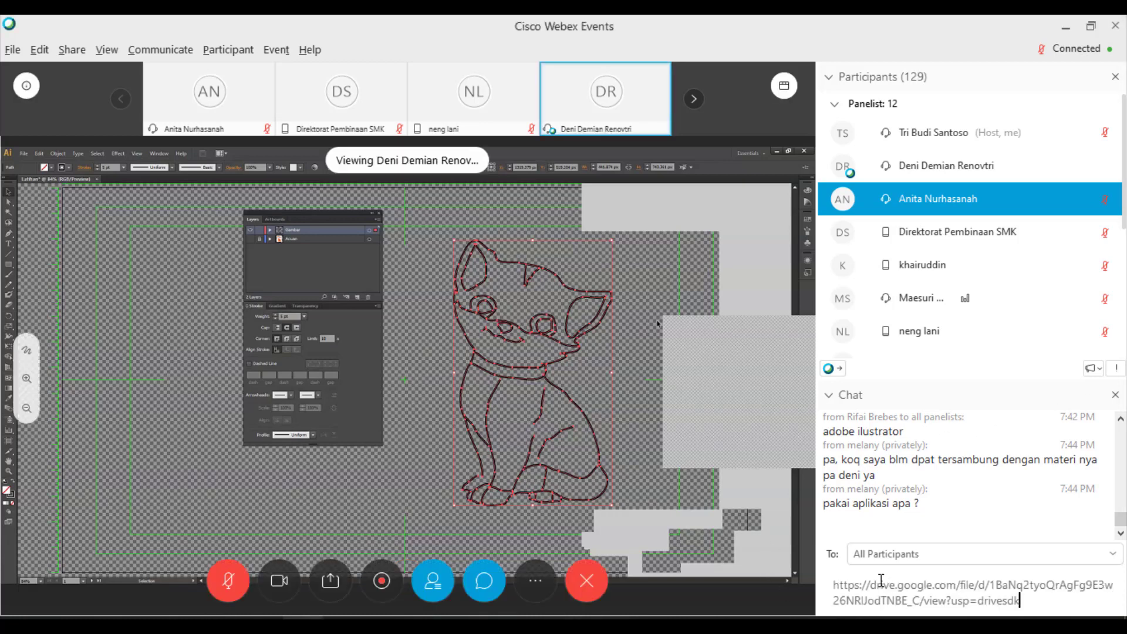
pyautogui.hotkey('ctrl', 'z')
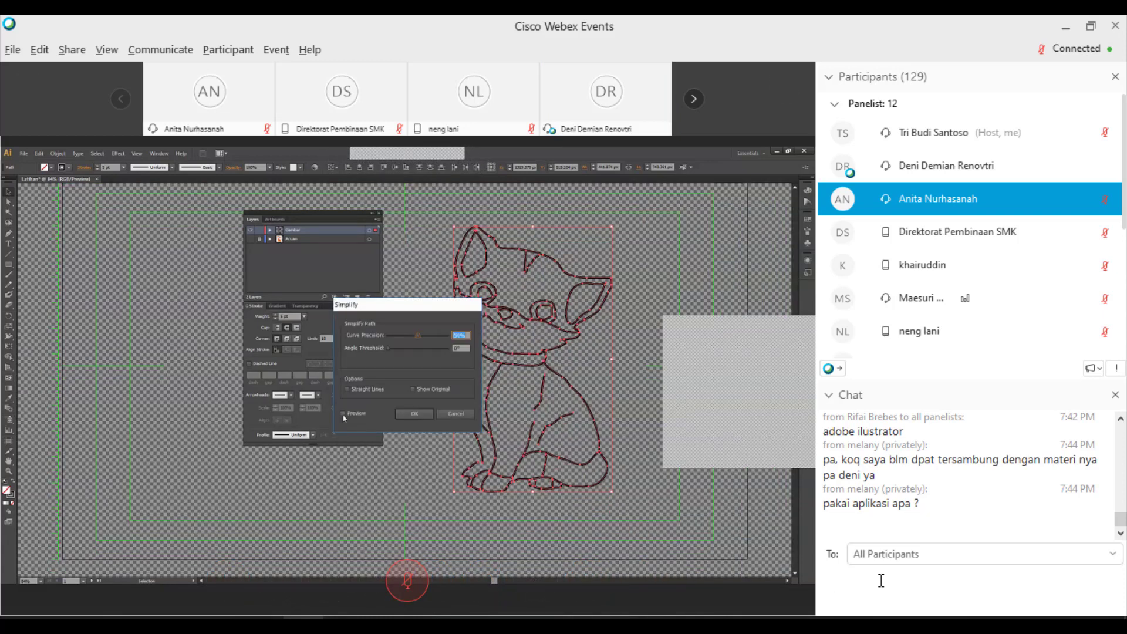
# - Select a participant's private chat message, then cancel Illustrator's Simplify dialog
pyautogui.click(834, 447)
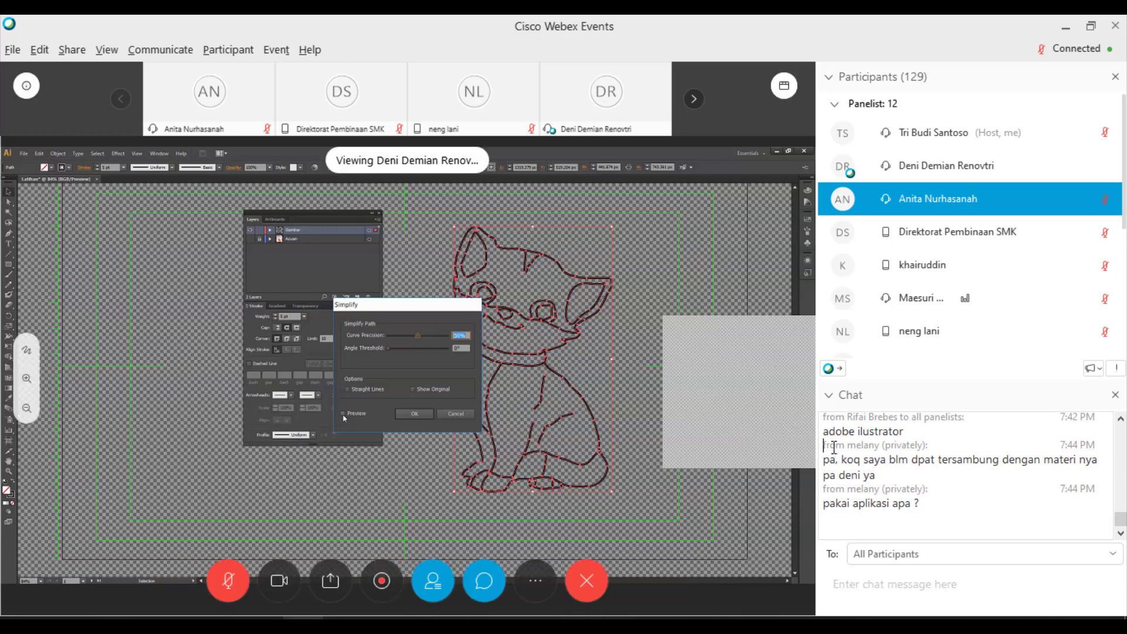
pyautogui.moveTo(833, 448); pyautogui.dragTo(898, 473)
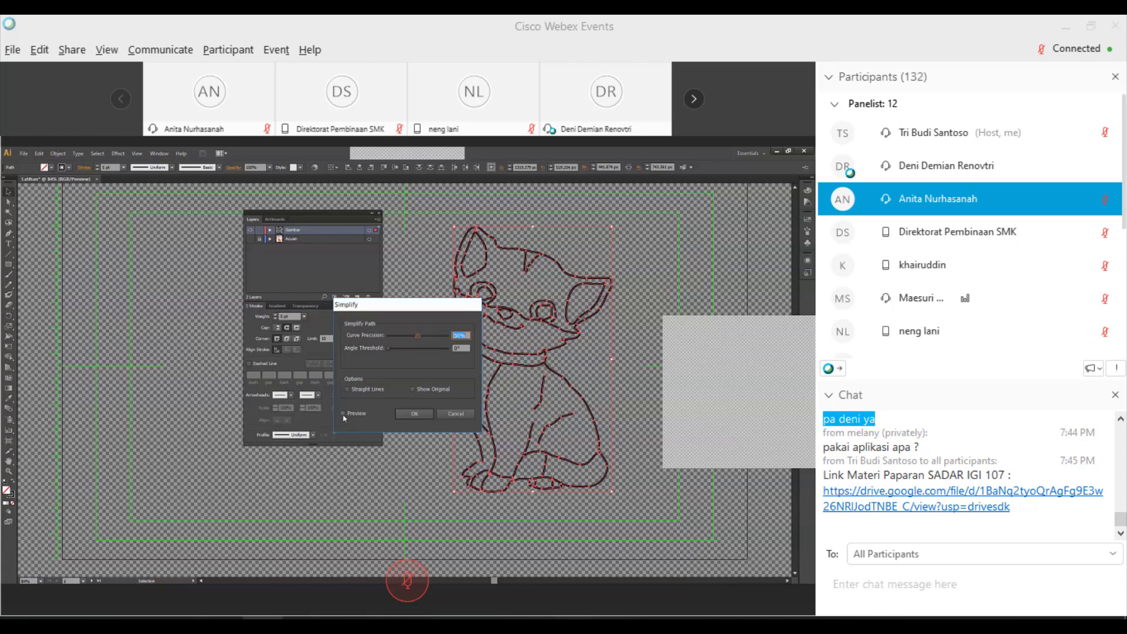
pyautogui.click(456, 413)
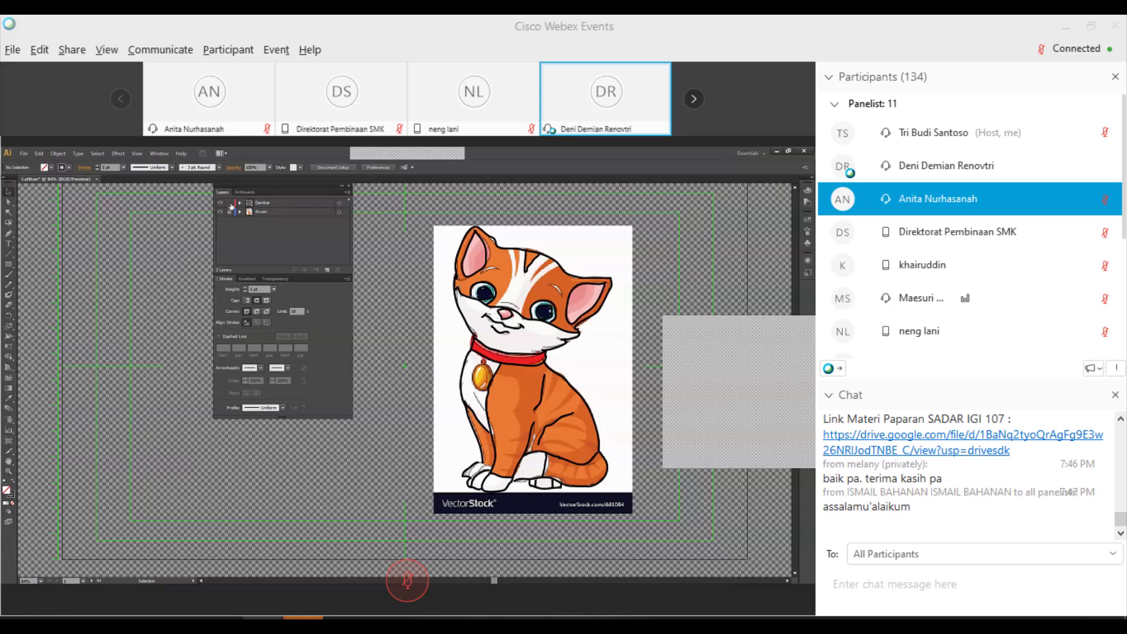
# - Add a new layer to the Illustrator document with Ctrl+L
pyautogui.hotkey('ctrl', 'l')
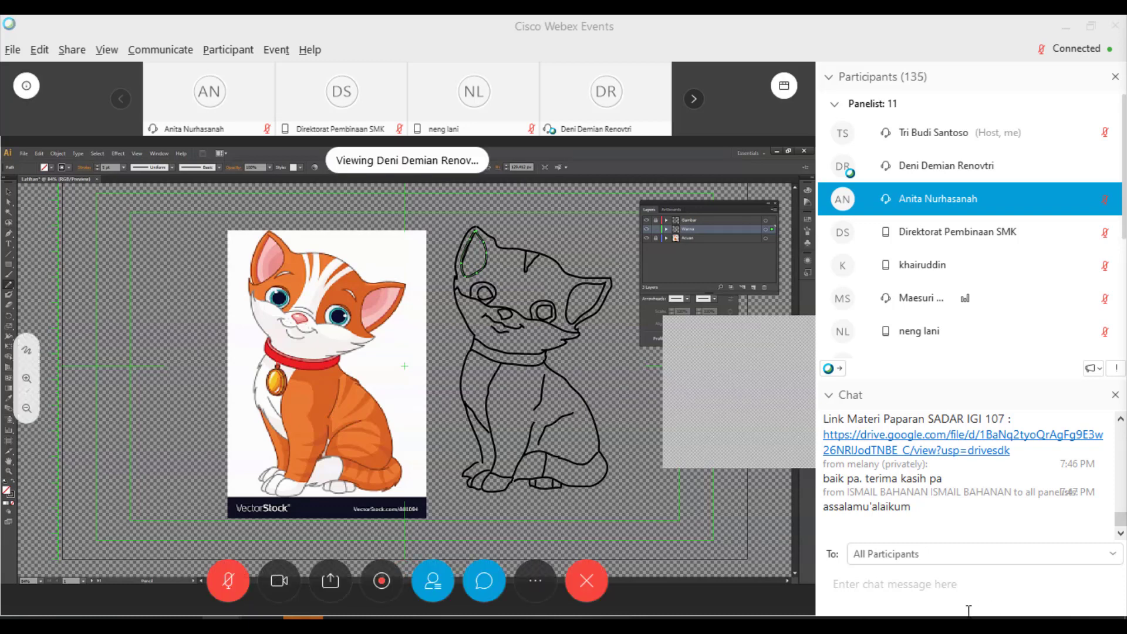
# - Send all participants the pasted chat message with 134 inserted before 'peserta'
pyautogui.click(879, 587)
pyautogui.write('Peserta yang bergabung s/d saat ini :  peserta')
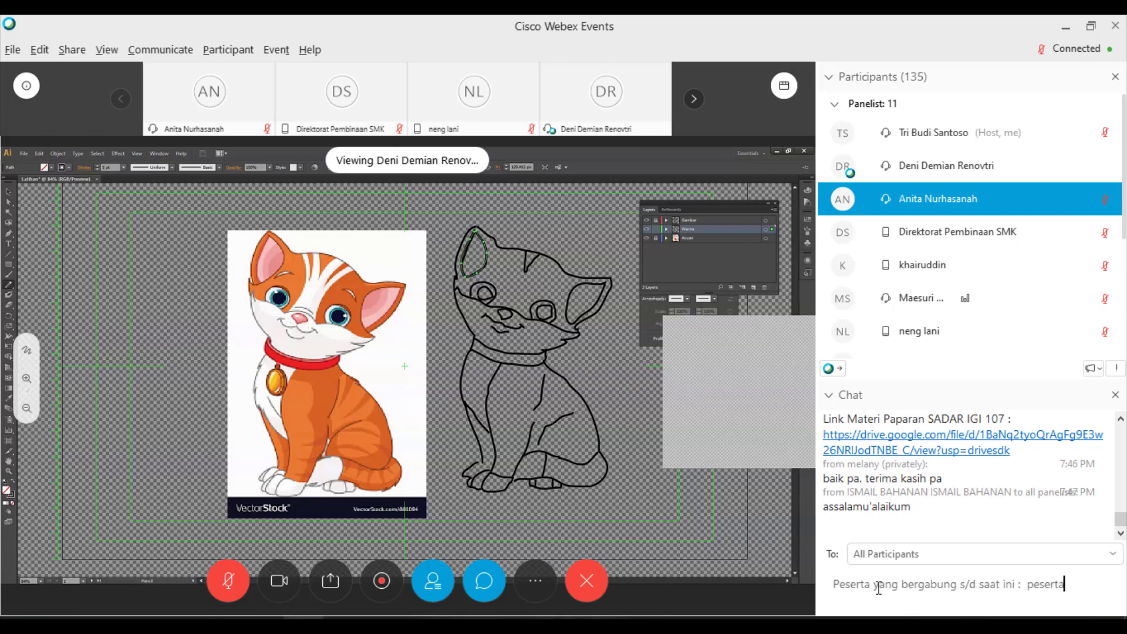
pyautogui.hotkey('ctrl', 'Left')
pyautogui.press('Left')
pyautogui.write('134')
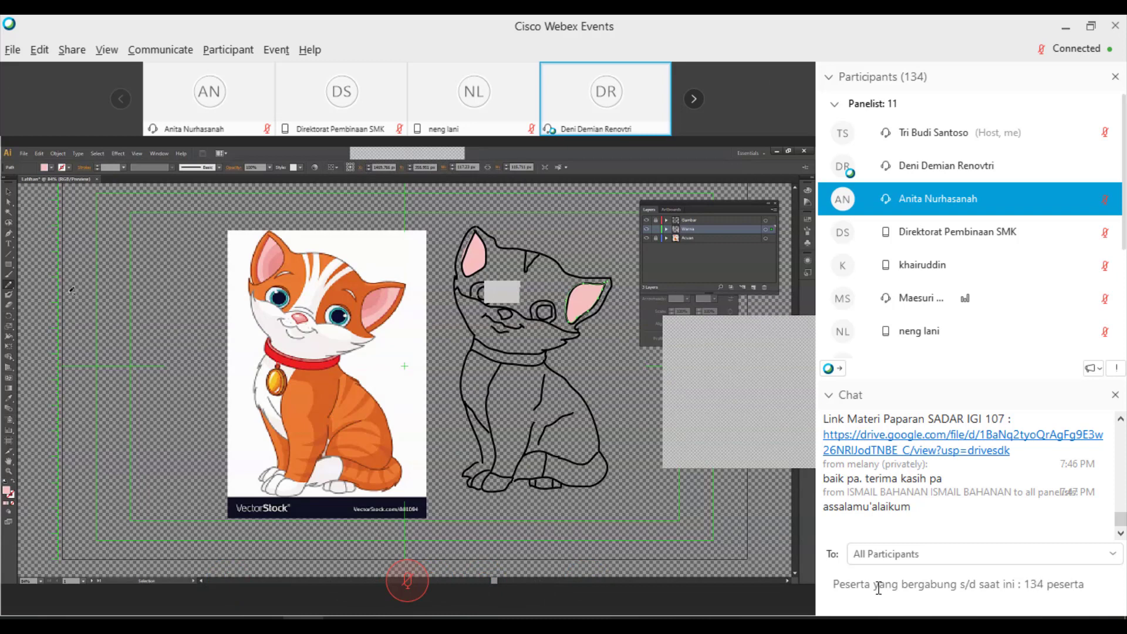
pyautogui.press('Return')
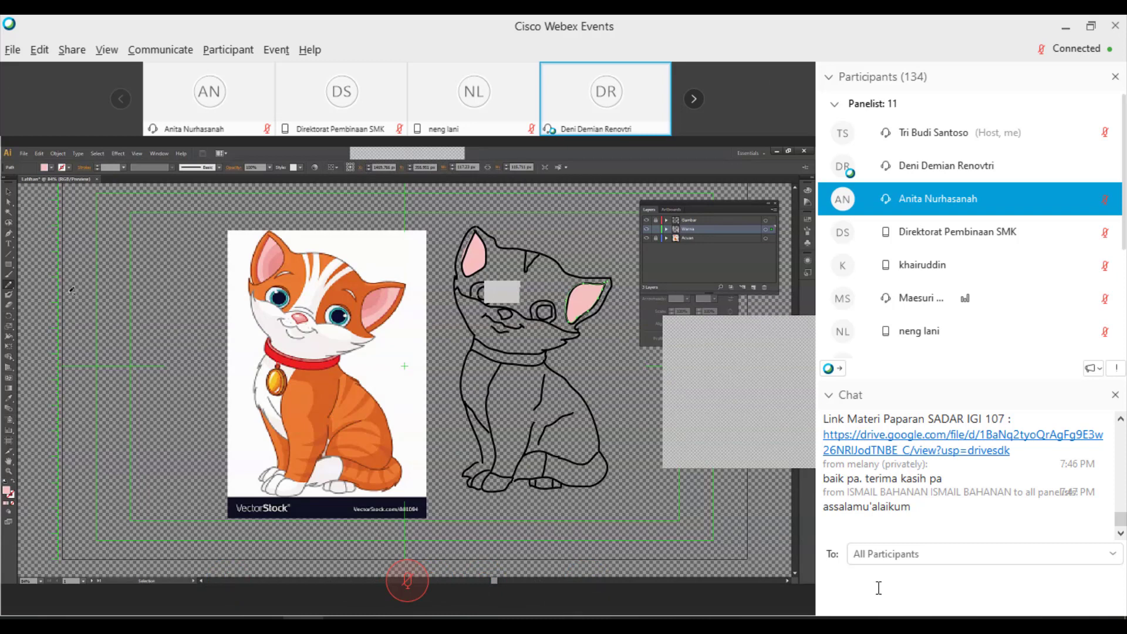
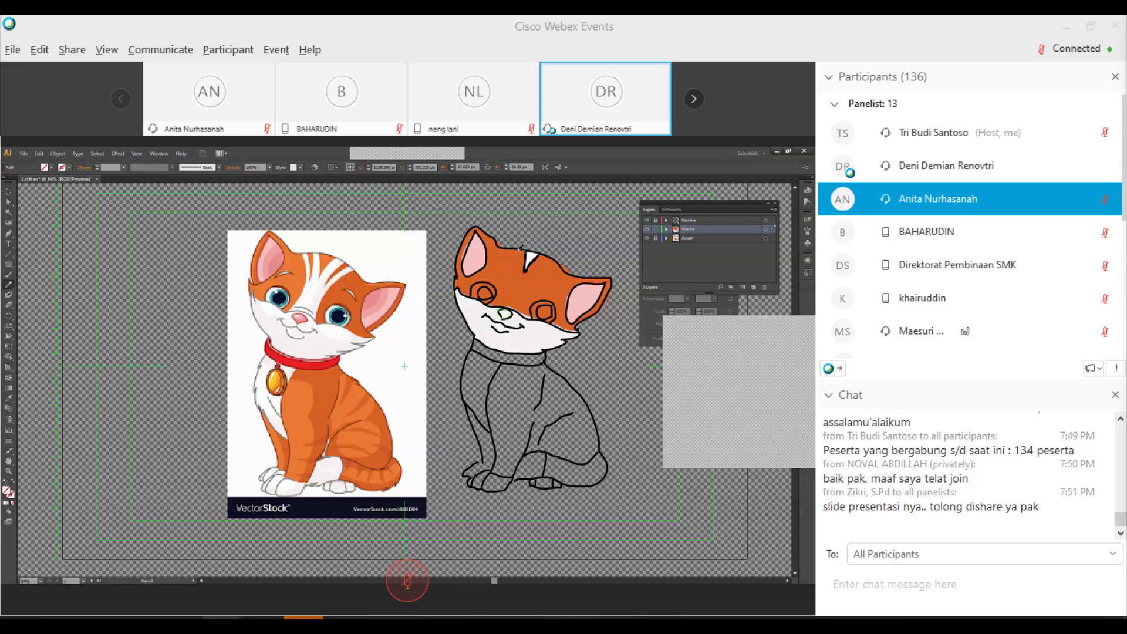
# - Paste the Google Drive session-materials link into the chat and send it to All Participants
pyautogui.click(857, 582)
pyautogui.hotkey('ctrl', 'v')
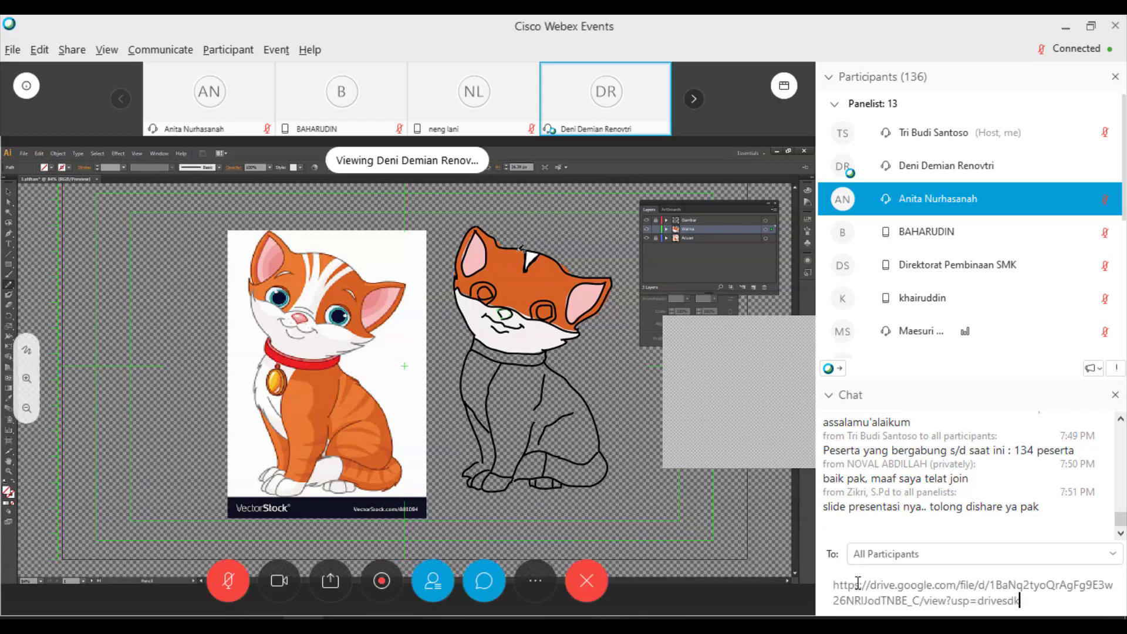
pyautogui.press('Return')
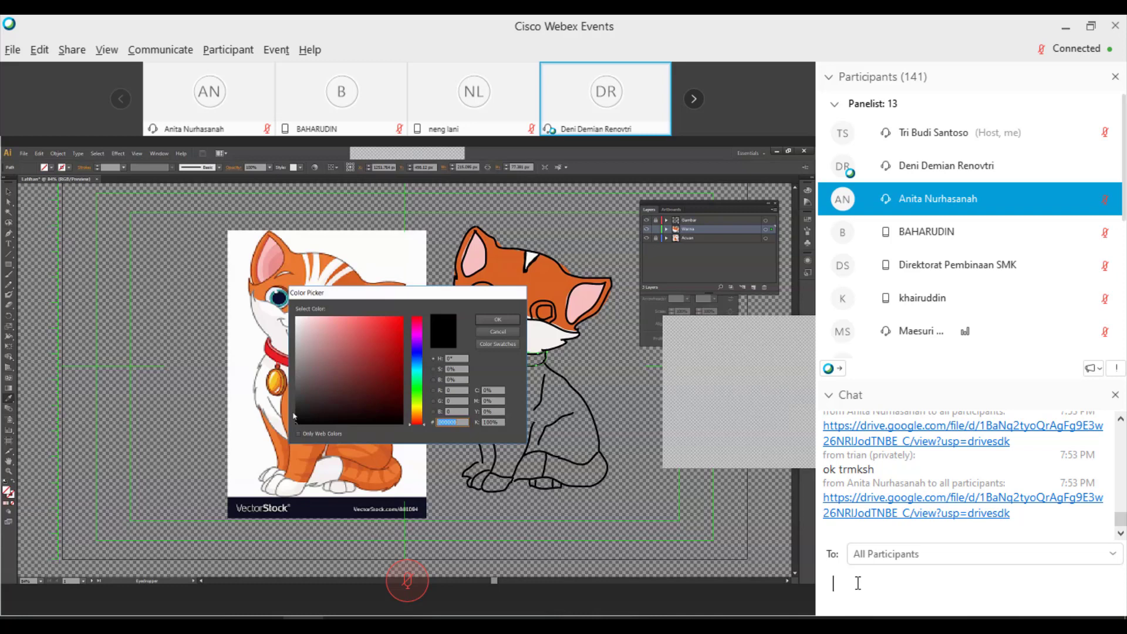
# - Scroll up and down over the kitten drawing to inspect the collar and chest areas
pyautogui.scroll(5, 1004, 529)
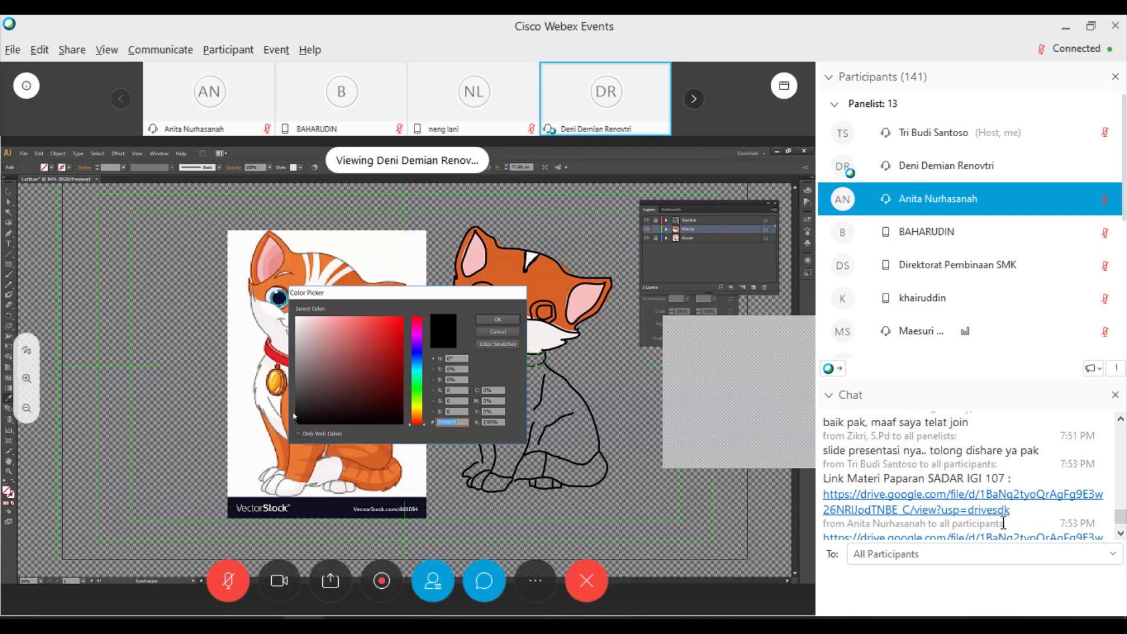
pyautogui.scroll(3, 1003, 525)
pyautogui.scroll(-5, 1003, 522)
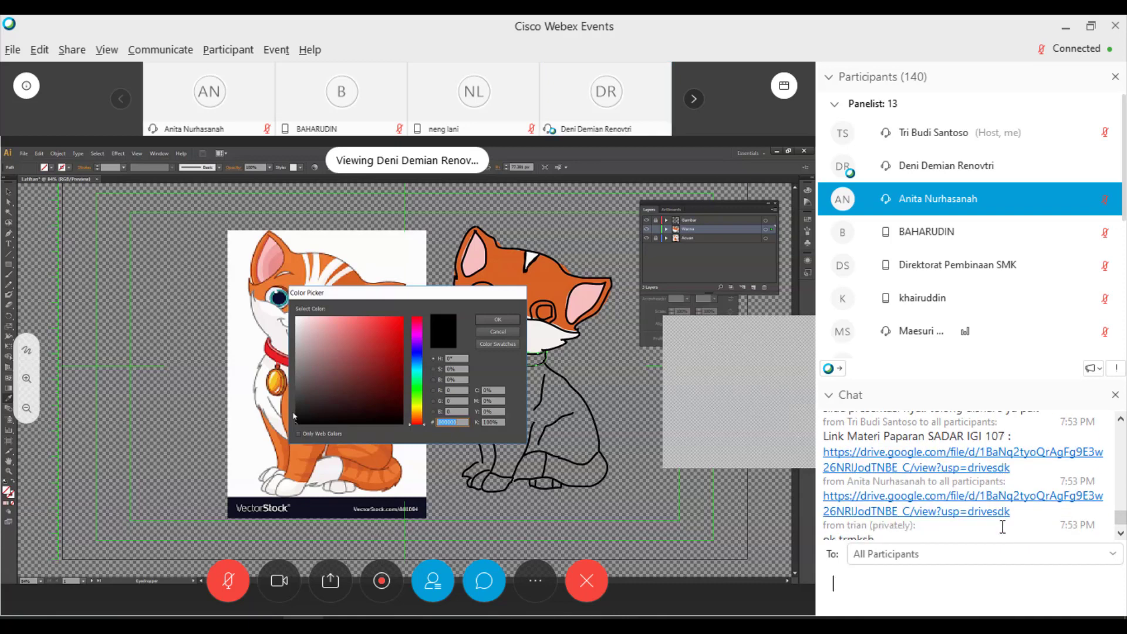
pyautogui.scroll(3, 1002, 527)
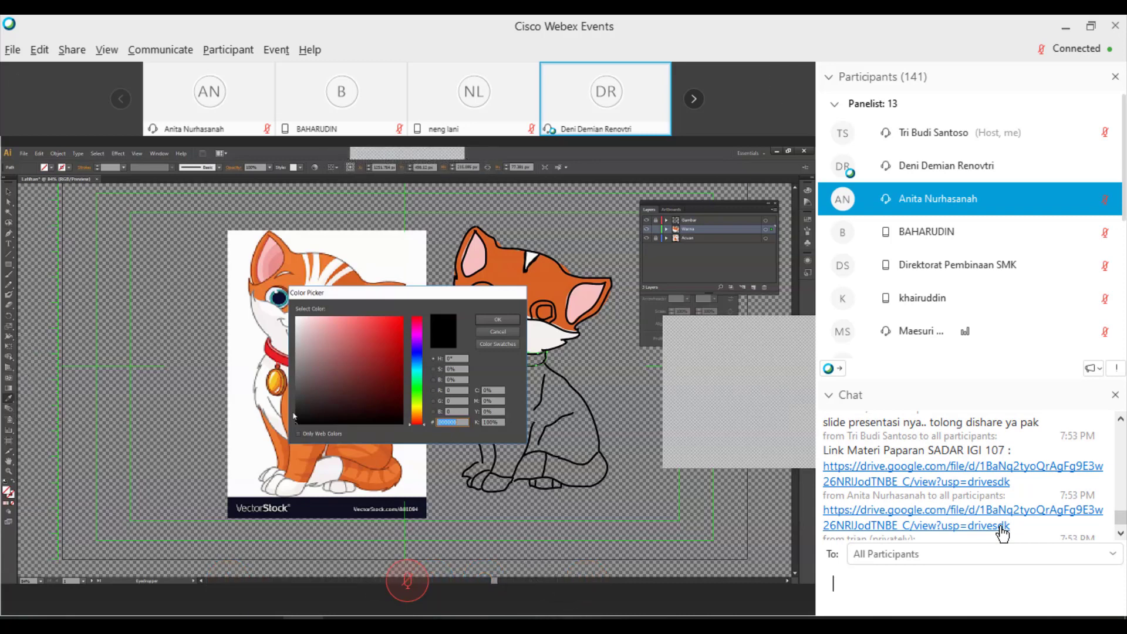
pyautogui.scroll(-2, 1003, 533)
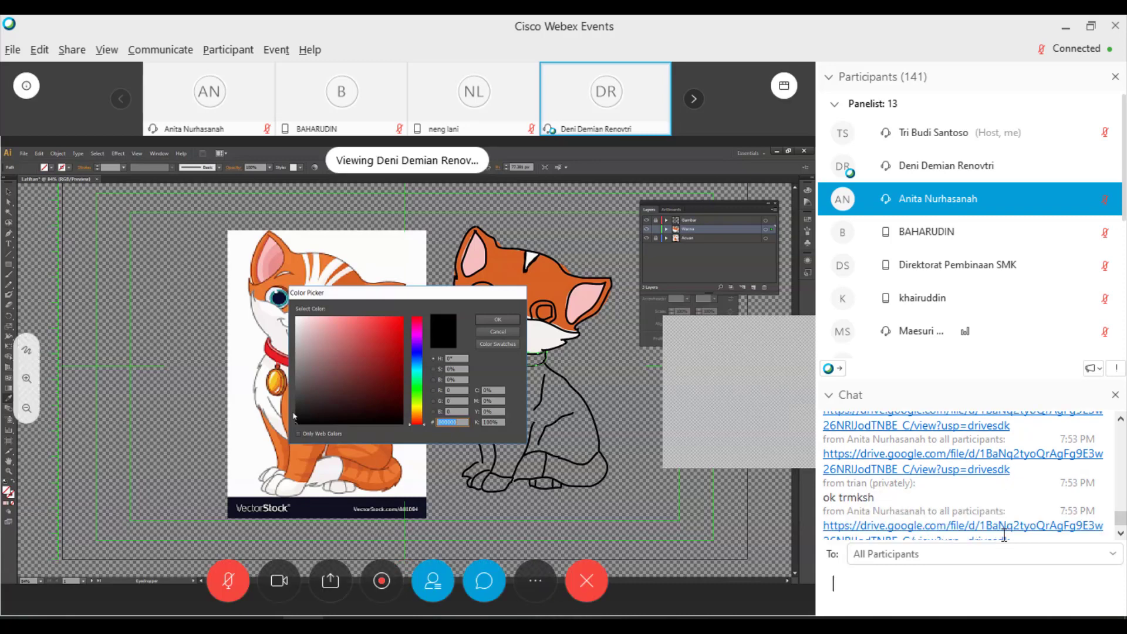
pyautogui.scroll(-1, 1004, 534)
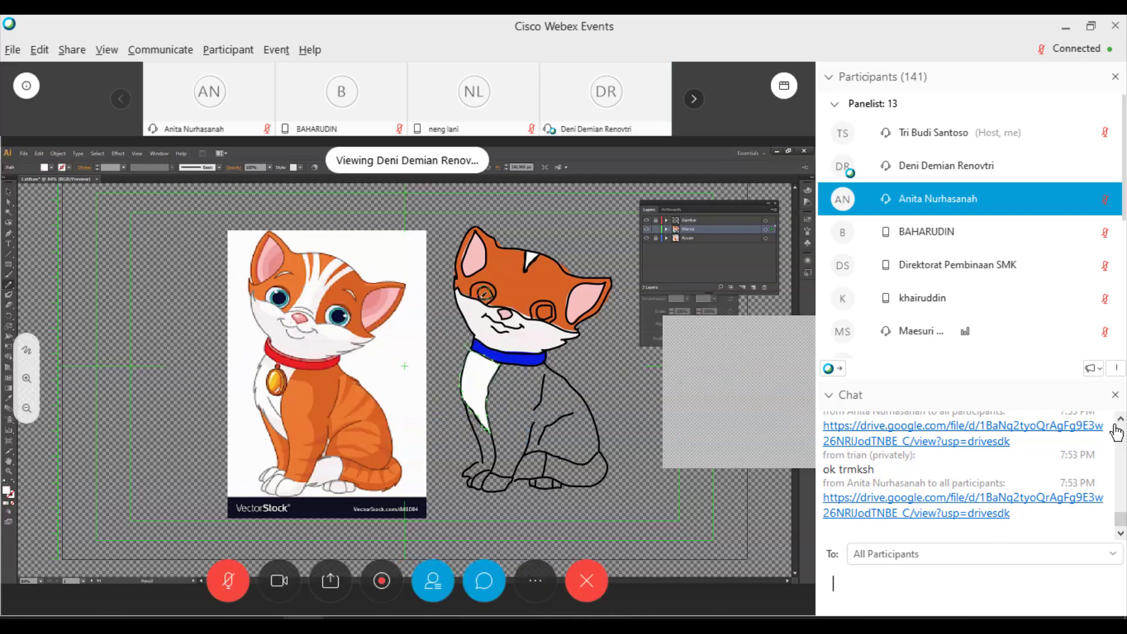
# - Leave the chat and switch back to the Illustrator kitten drawing
pyautogui.hotkey('alt', 'Tab')
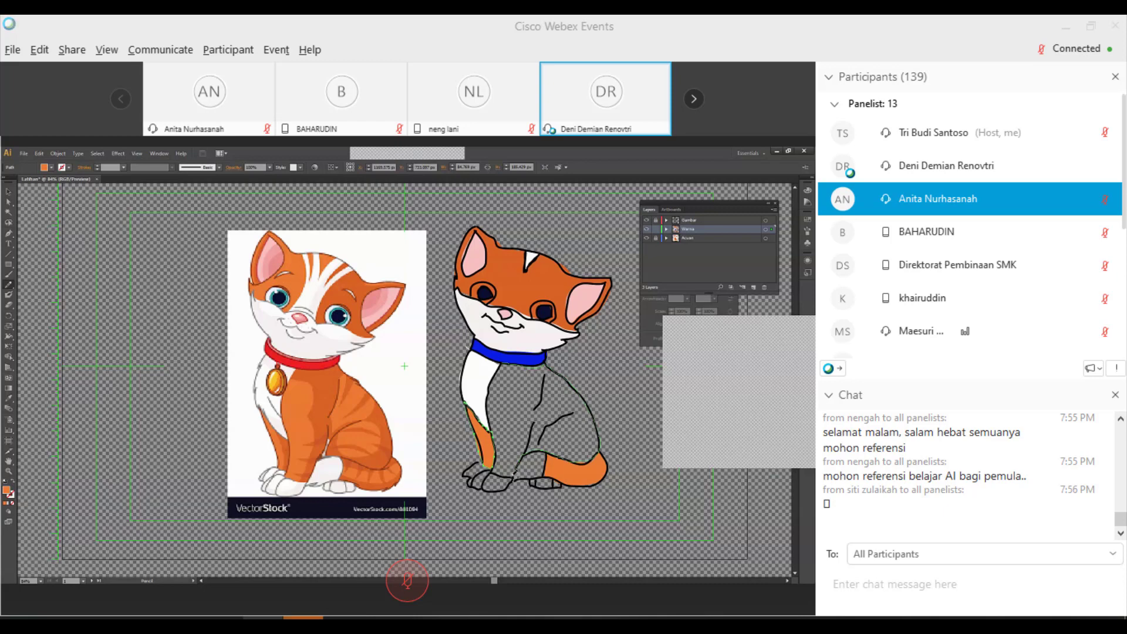
# - Finish the orange fill on the kitten's body and deselect the artwork
pyautogui.click(36, 283)
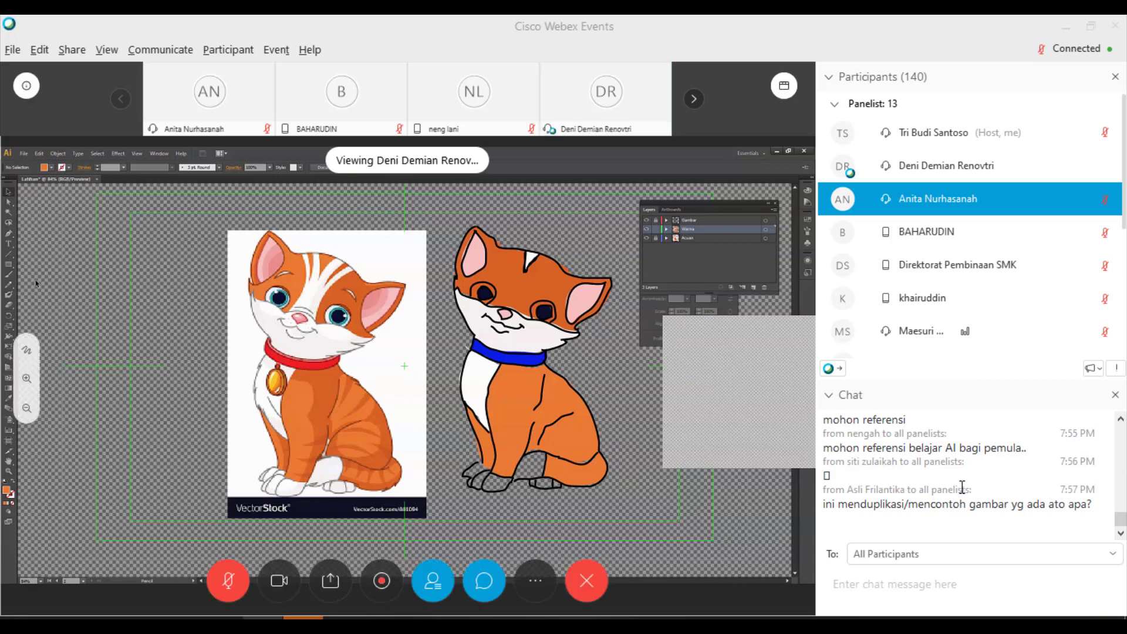
# - Scroll the chat and select the attendee's request for beginner reference material
pyautogui.scroll(5, 939, 493)
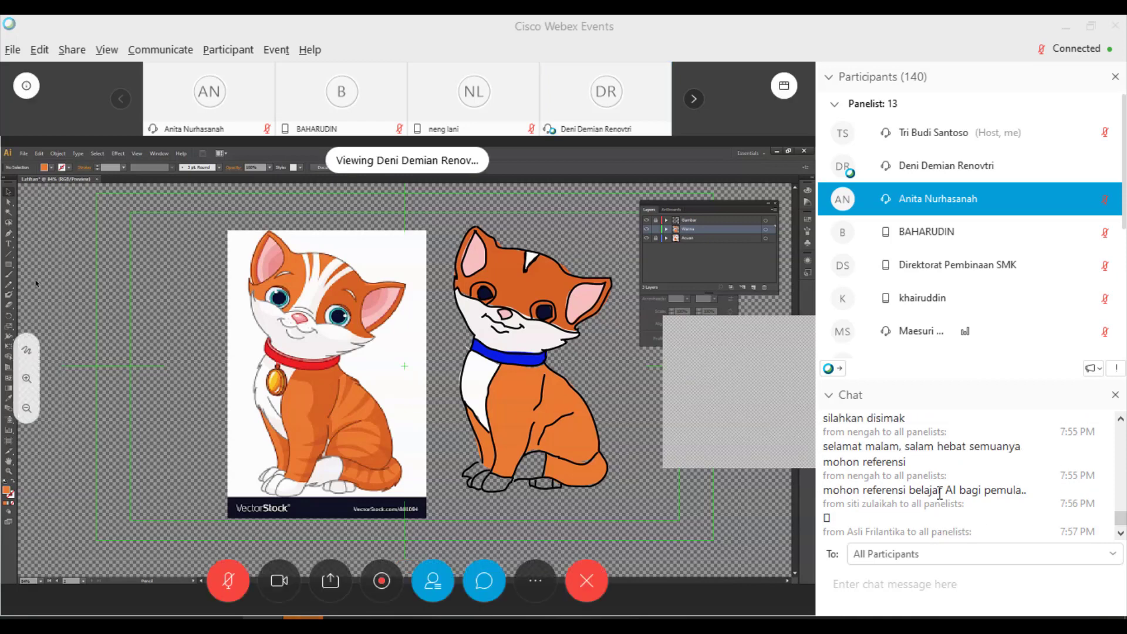
pyautogui.scroll(3, 939, 493)
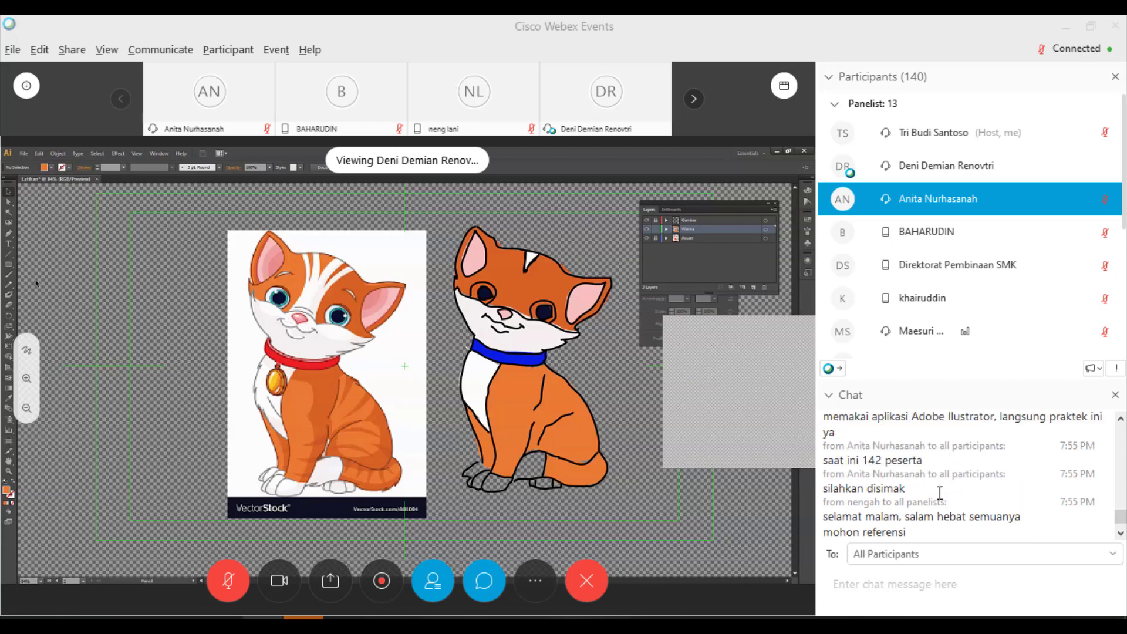
pyautogui.scroll(3, 939, 493)
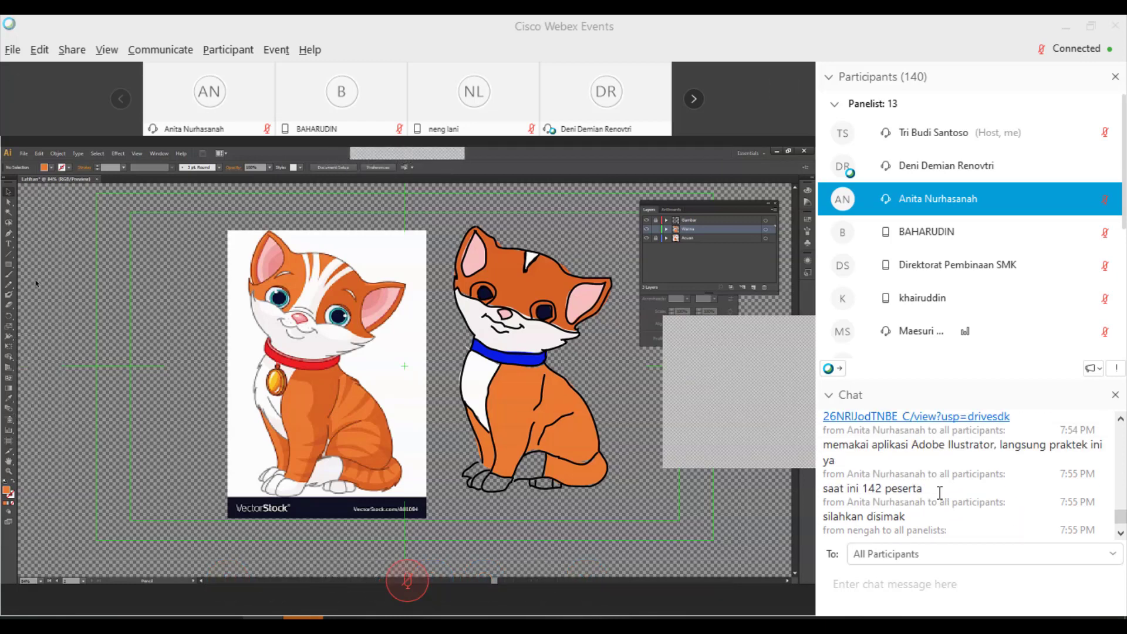
pyautogui.scroll(1, 939, 493)
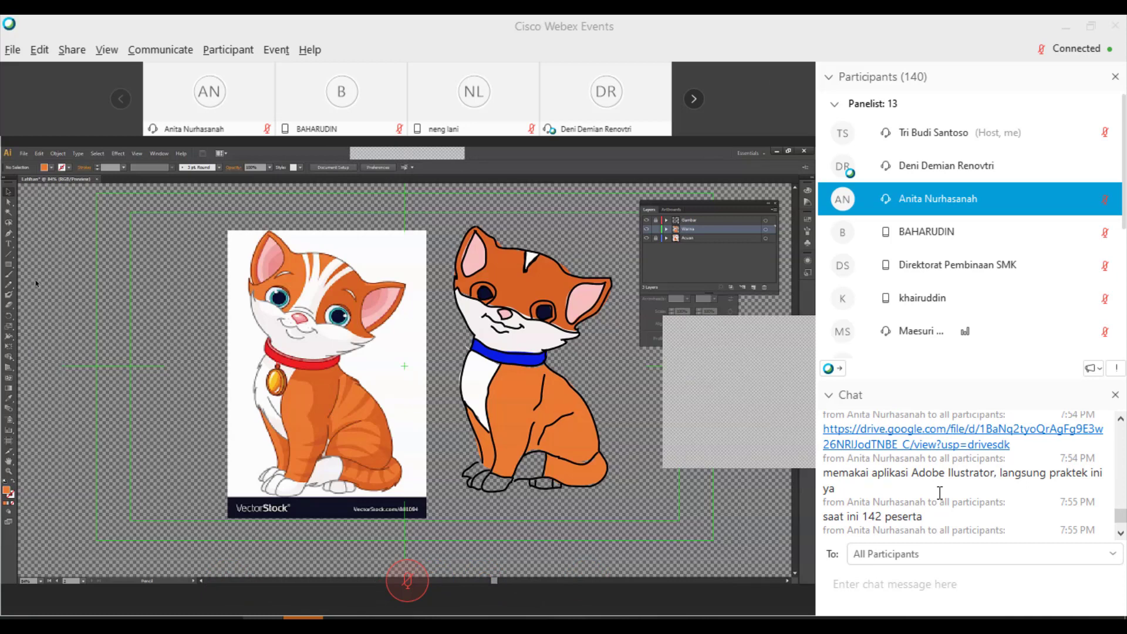
pyautogui.scroll(-9, 939, 493)
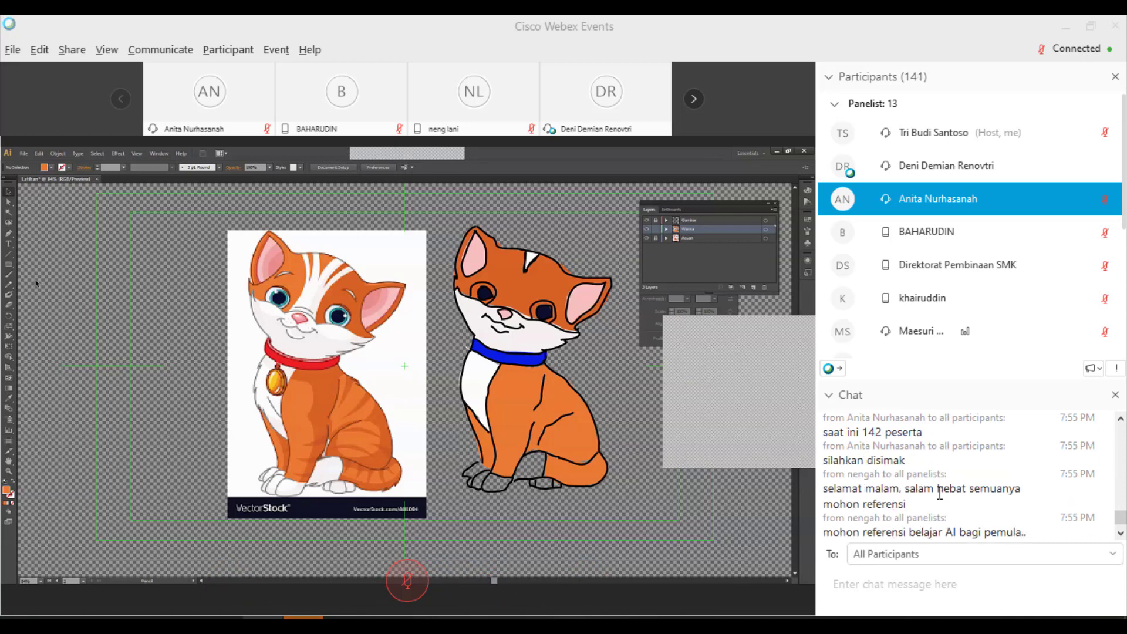
pyautogui.scroll(-1, 939, 493)
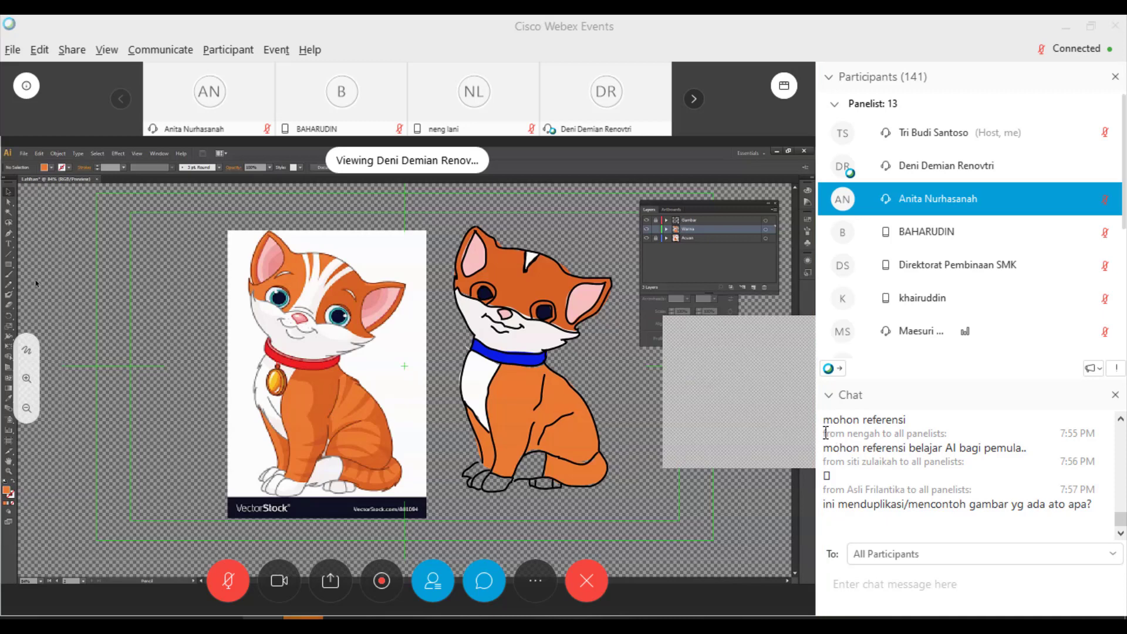
pyautogui.moveTo(823, 433); pyautogui.dragTo(1023, 430)
pyautogui.moveTo(1031, 448); pyautogui.dragTo(1031, 447)
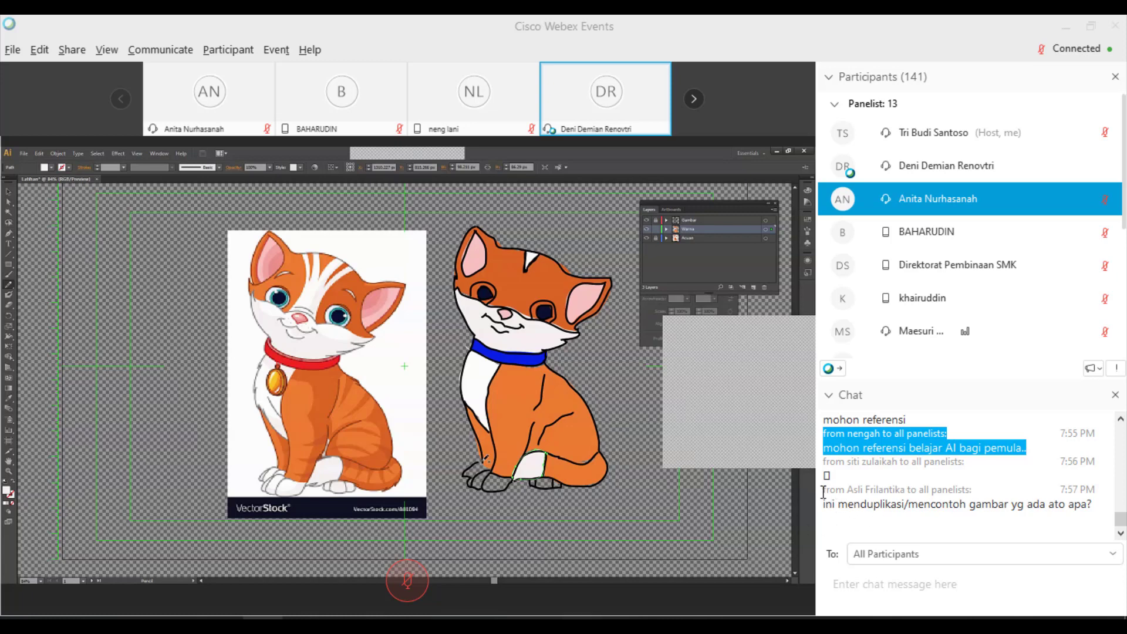
# - Highlight the latest question asking whether the drawing copies an existing image
pyautogui.moveTo(824, 492); pyautogui.dragTo(1099, 494)
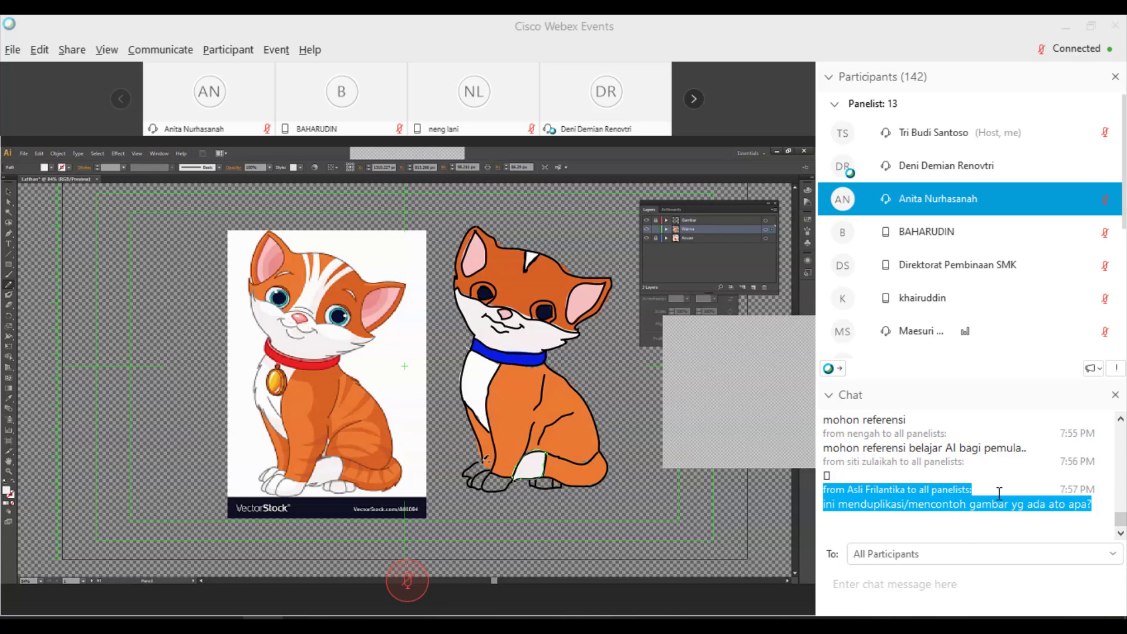
pyautogui.scroll(2, 998, 475)
pyautogui.scroll(-2, 999, 479)
# - Clear the chat highlight and confirm the SVG Options to save the kitten as Latihan
pyautogui.click(1008, 519)
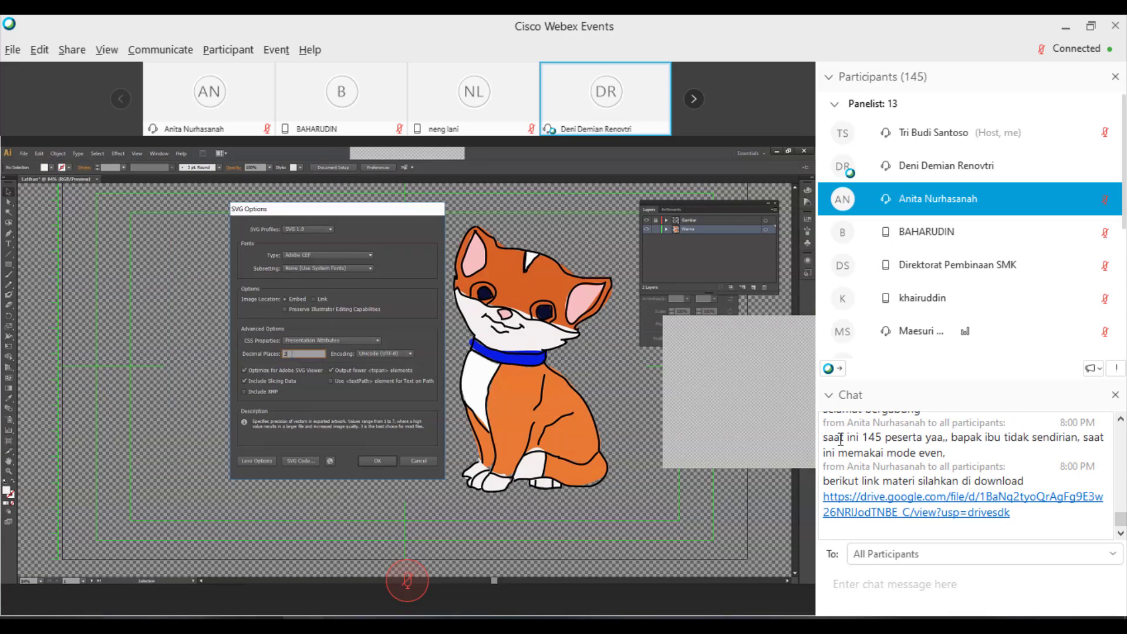
pyautogui.scroll(3, 965, 462)
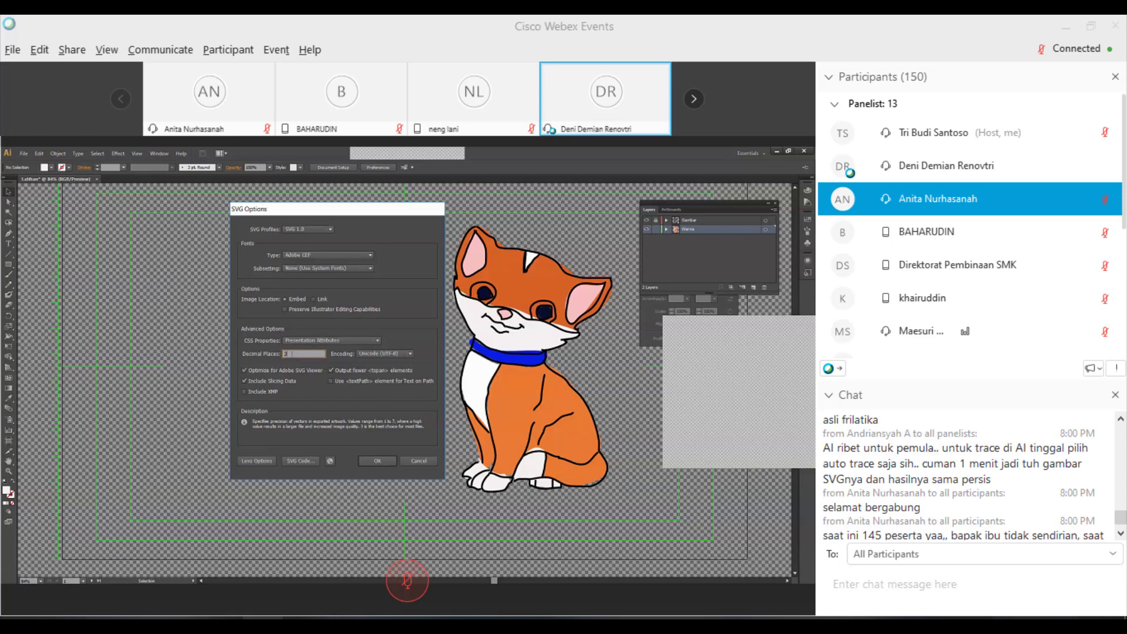
pyautogui.press('Return')
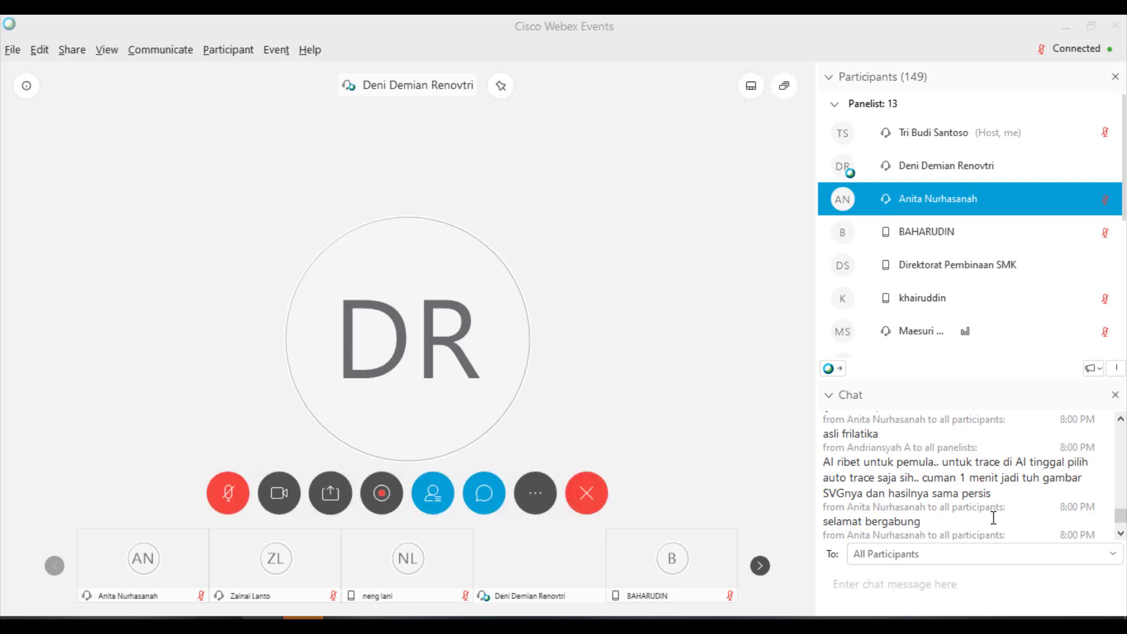
# - Bring the Webex meeting window back to the front
pyautogui.click(1019, 506)
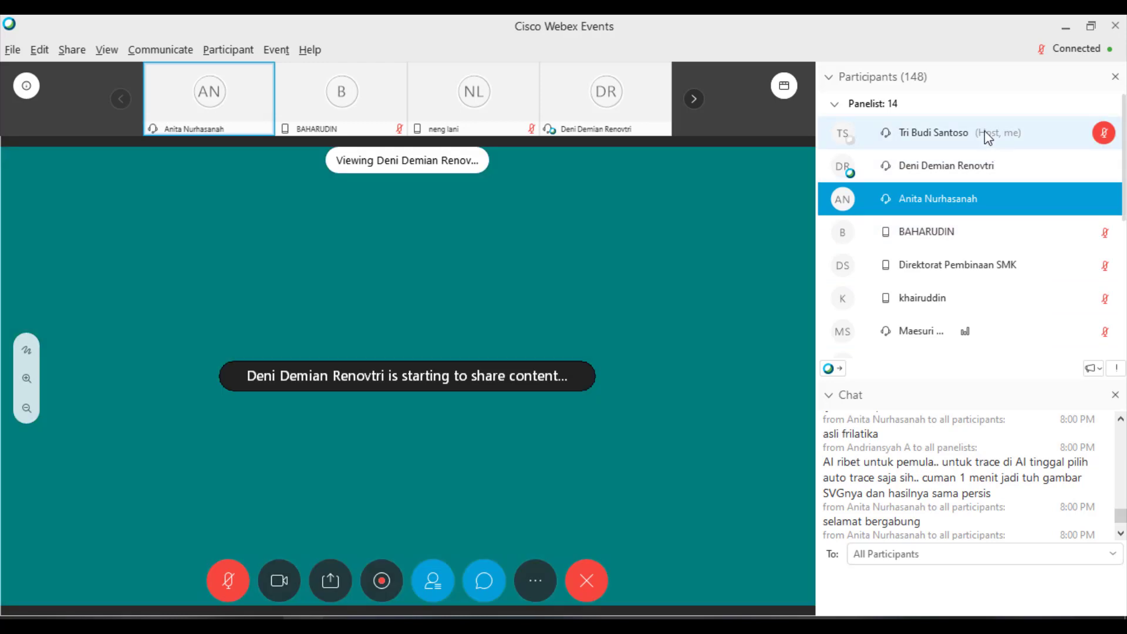
# - Select your host entry in Participants and scroll down to the Attendee section
pyautogui.click(1001, 135)
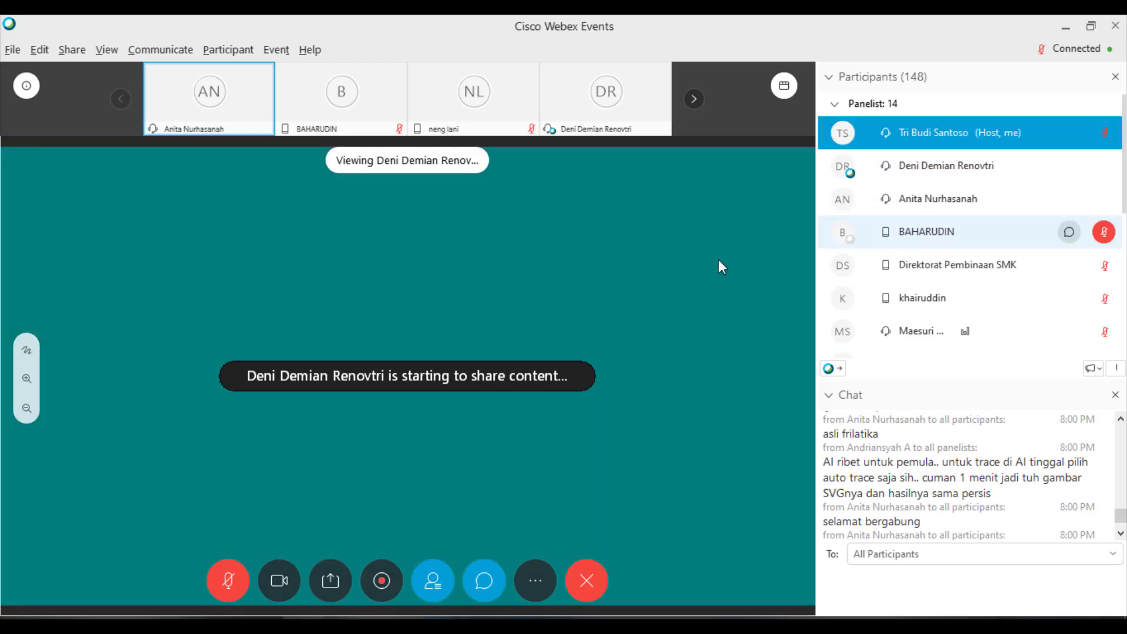
pyautogui.scroll(-10, 953, 242)
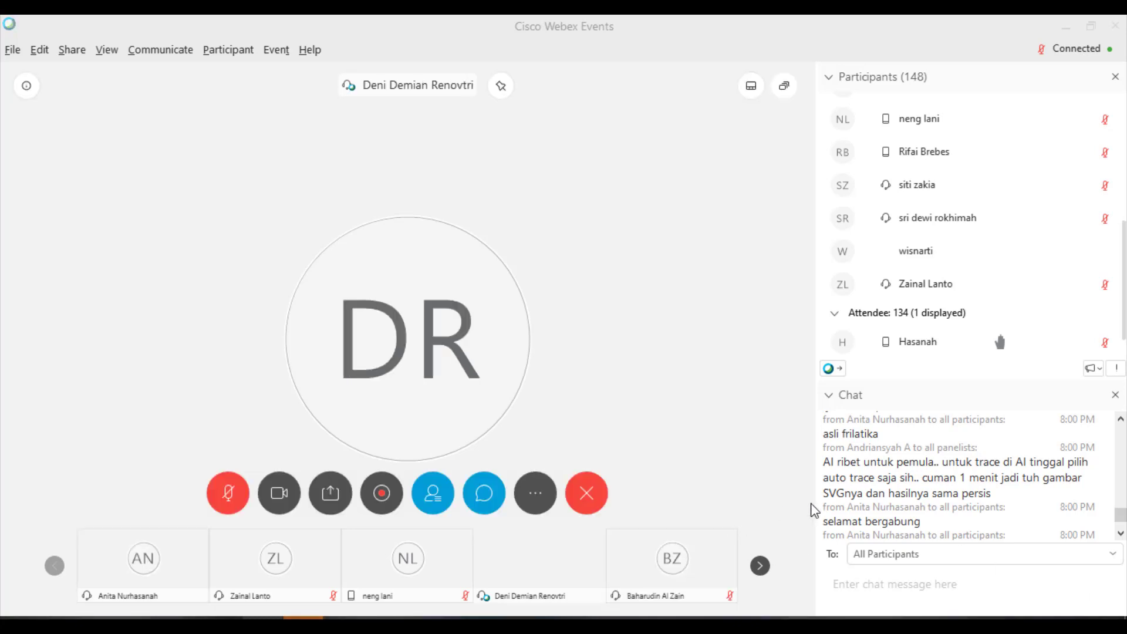
# - Scroll the chat and highlight the private question about using a phone-camera photo instead
pyautogui.scroll(-5, 962, 527)
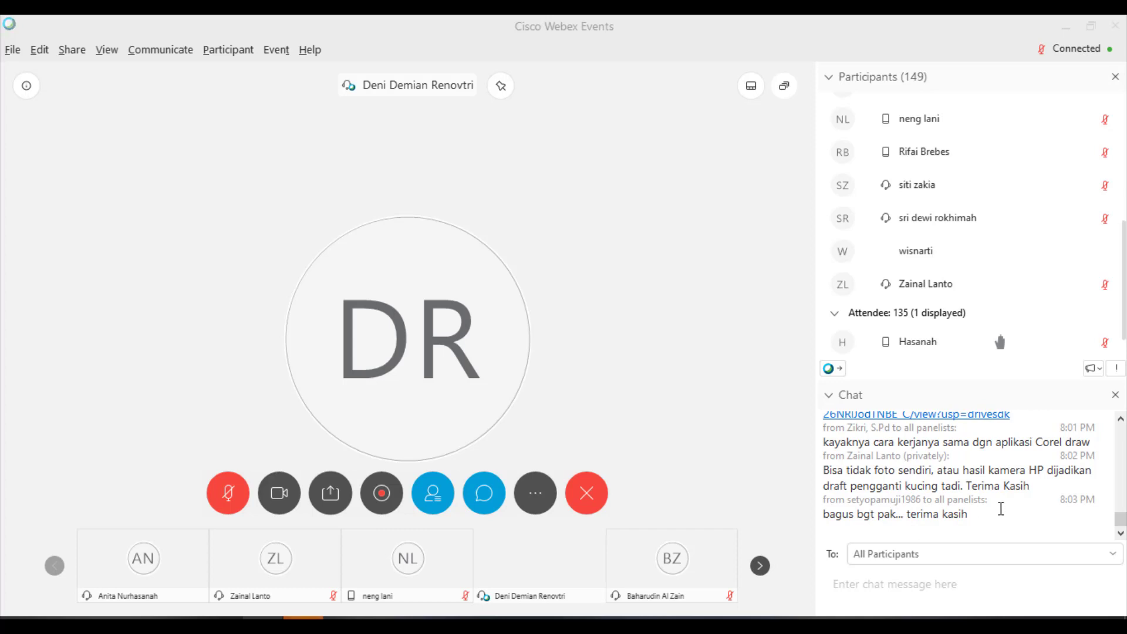
pyautogui.scroll(3, 999, 492)
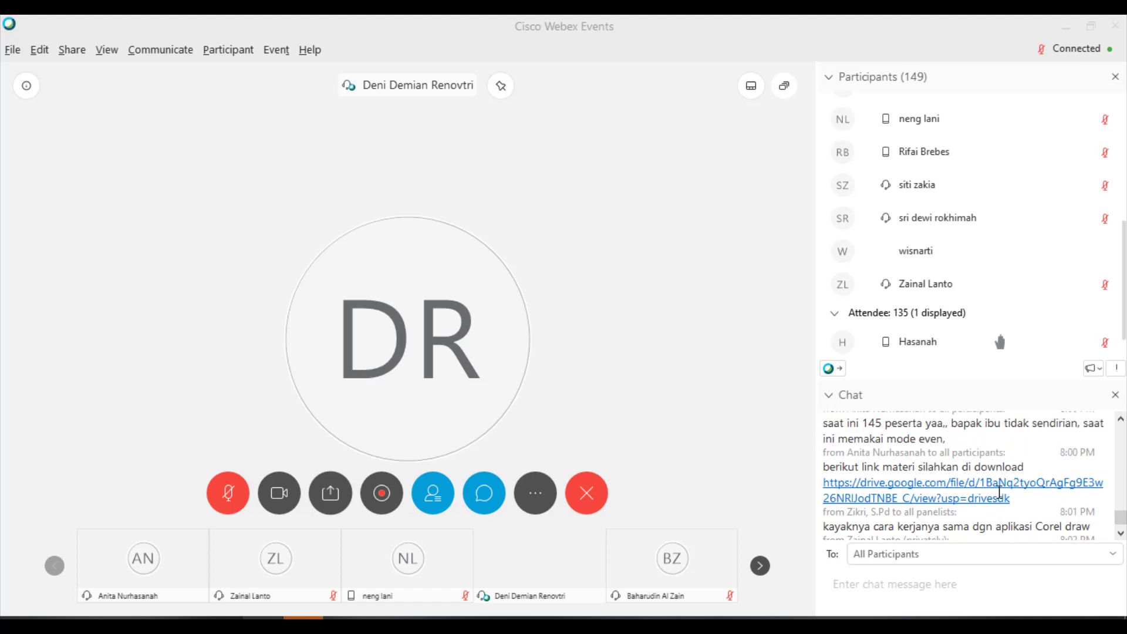
pyautogui.scroll(1, 1000, 492)
pyautogui.scroll(-3, 1000, 491)
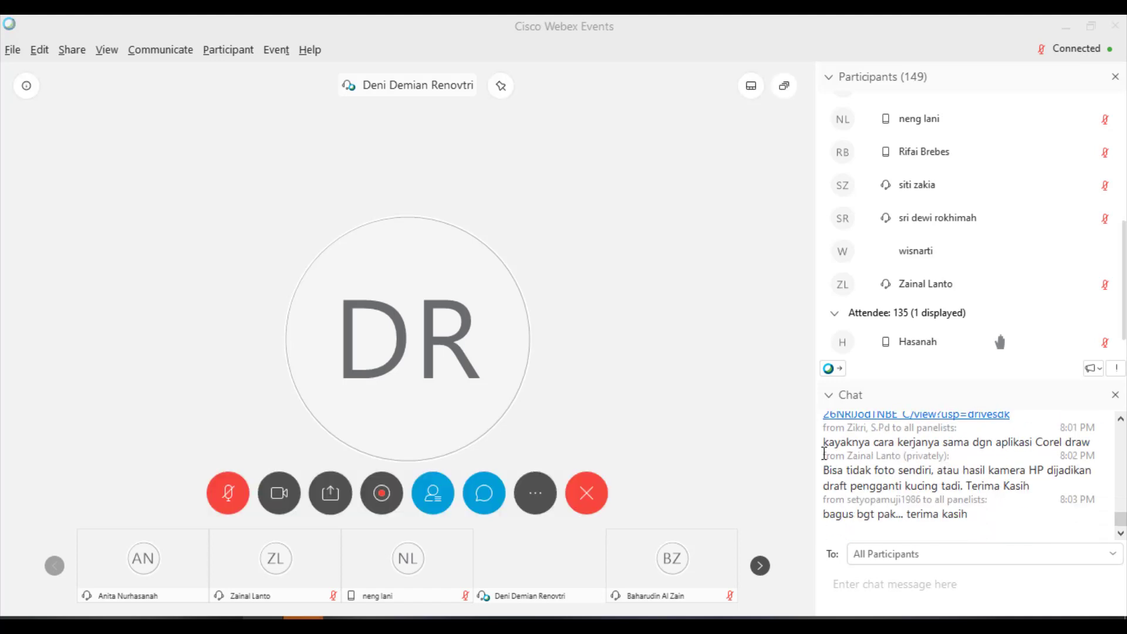
pyautogui.moveTo(824, 453); pyautogui.dragTo(1042, 483)
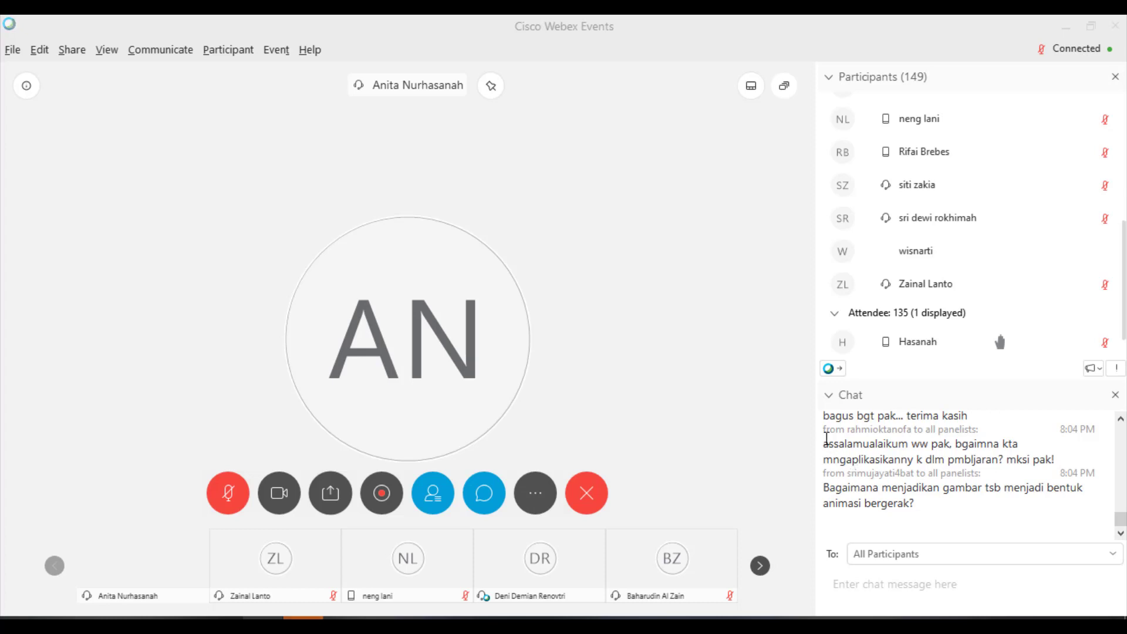
pyautogui.moveTo(823, 431); pyautogui.dragTo(1075, 453)
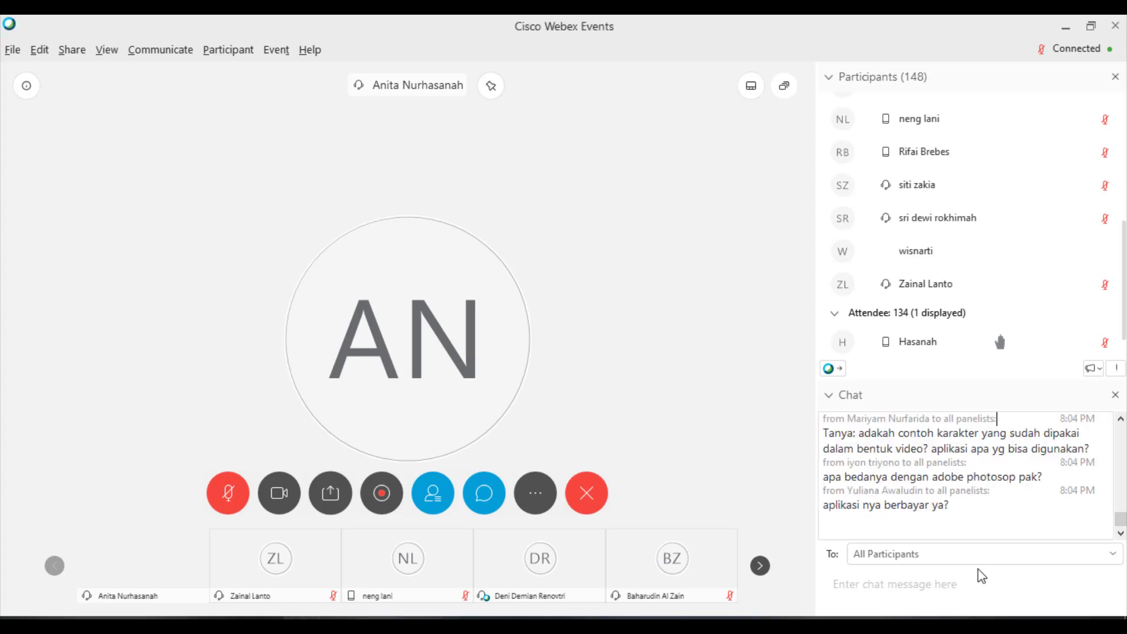
pyautogui.scroll(4, 997, 521)
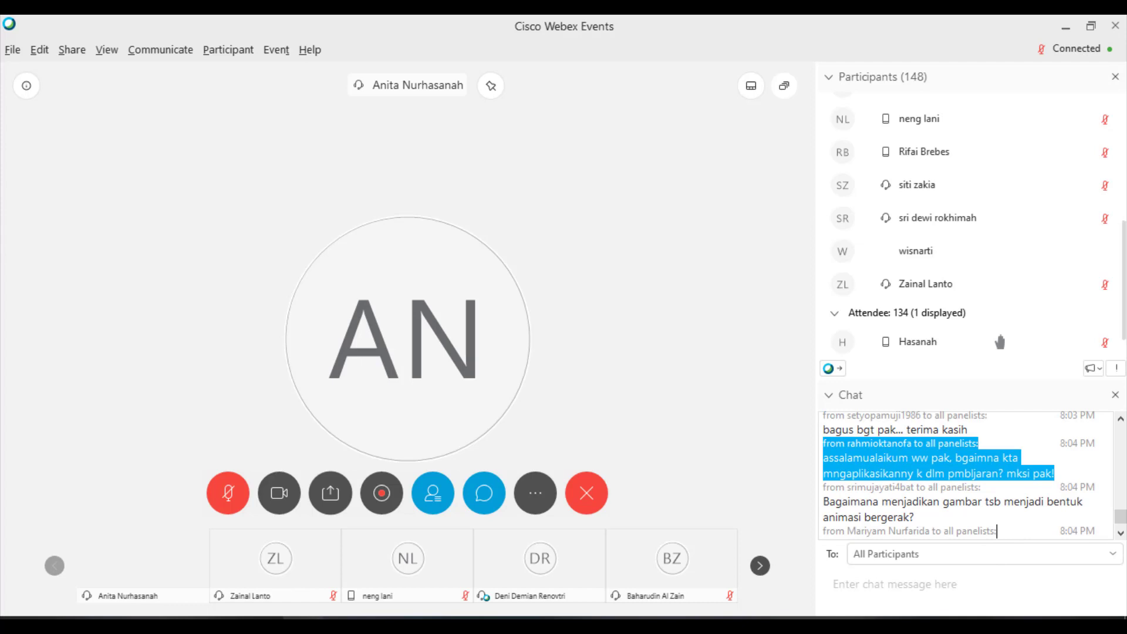
pyautogui.scroll(1, 998, 531)
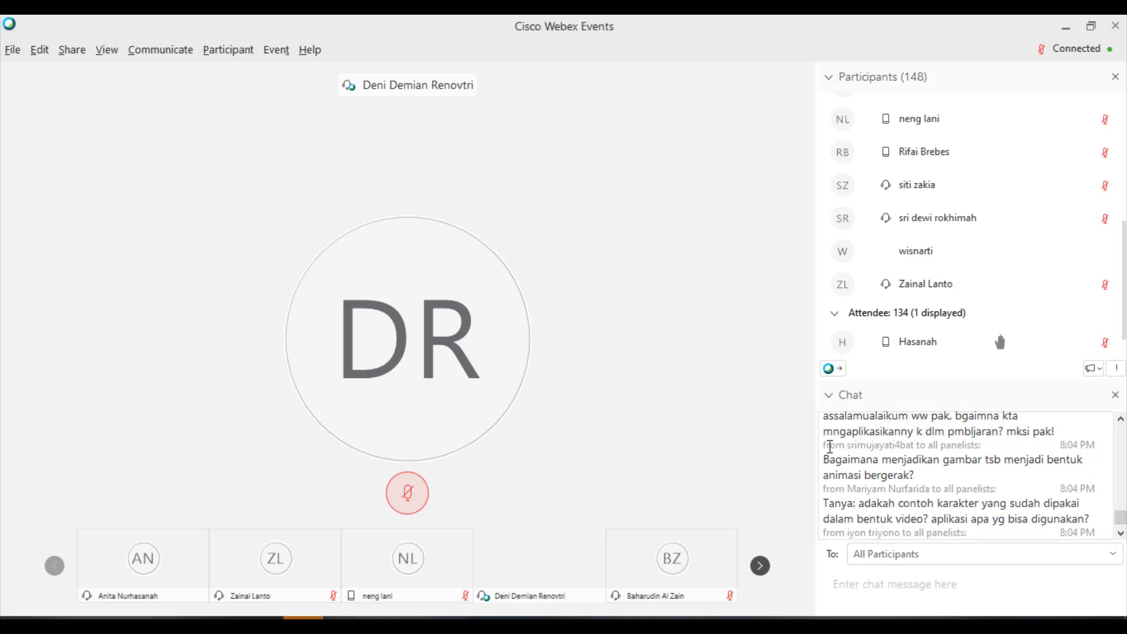
pyautogui.click(937, 473)
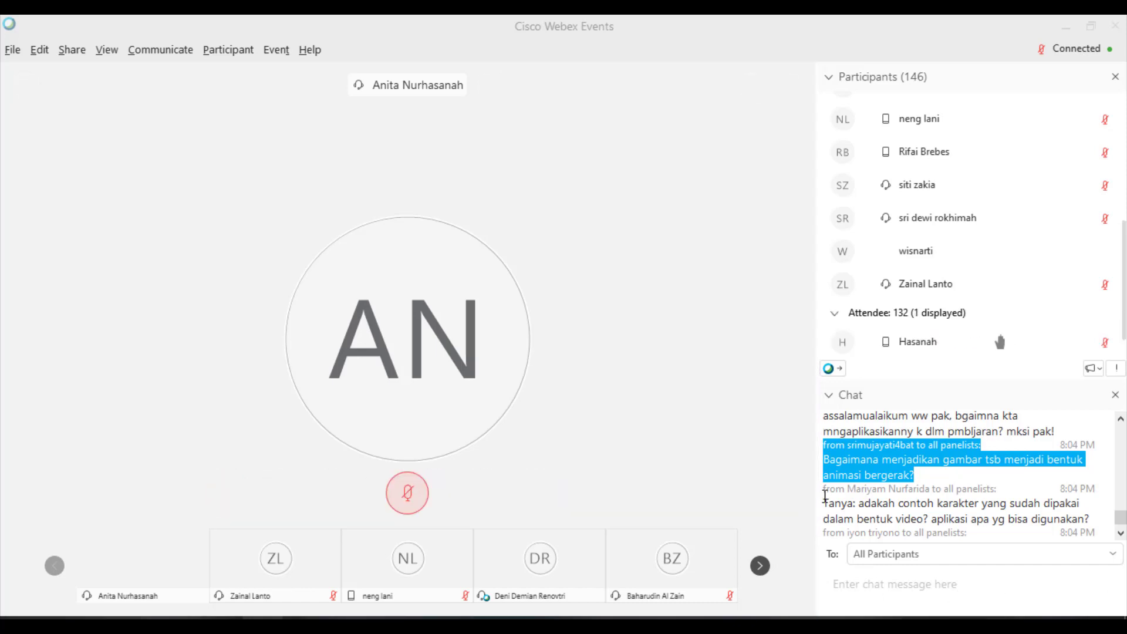
pyautogui.moveTo(822, 487); pyautogui.dragTo(1099, 516)
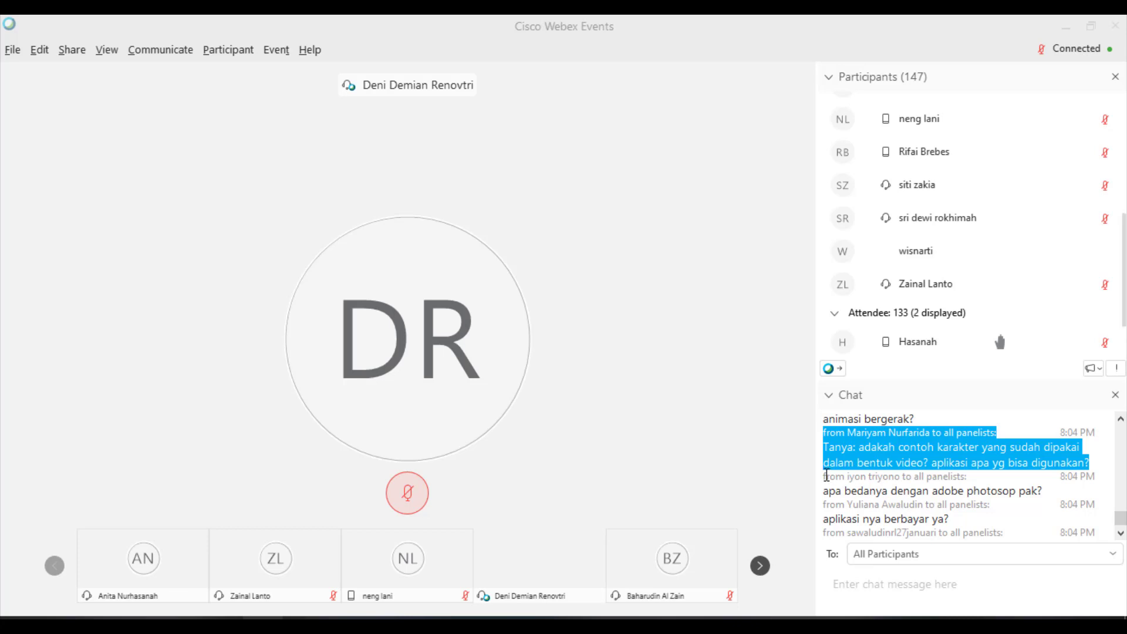
pyautogui.moveTo(824, 476); pyautogui.dragTo(1058, 487)
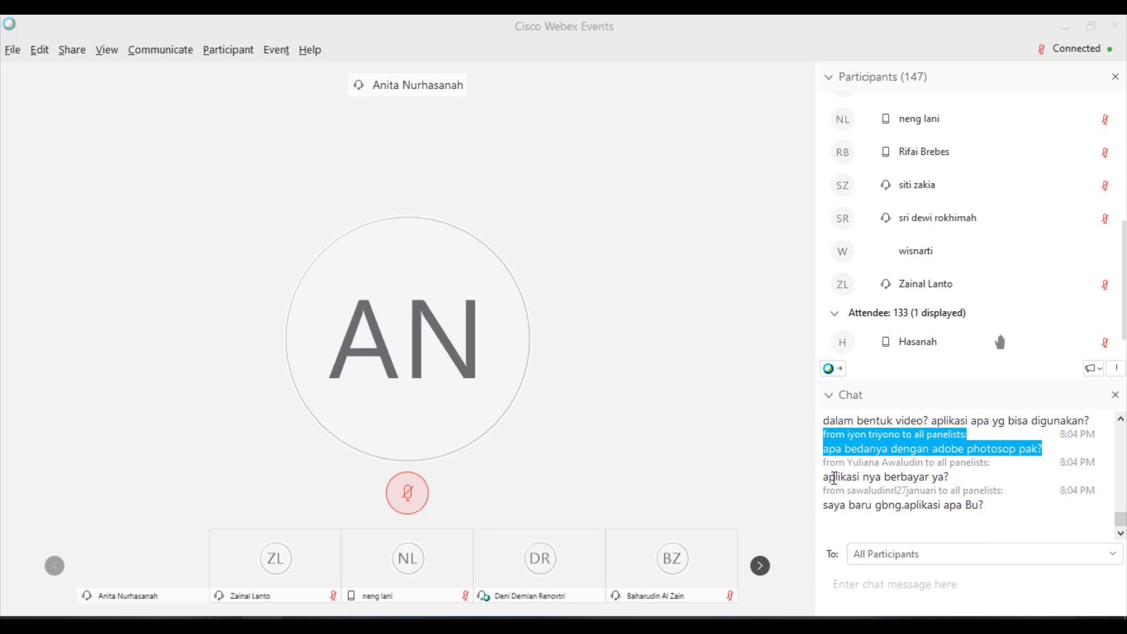
pyautogui.moveTo(824, 461); pyautogui.dragTo(949, 476)
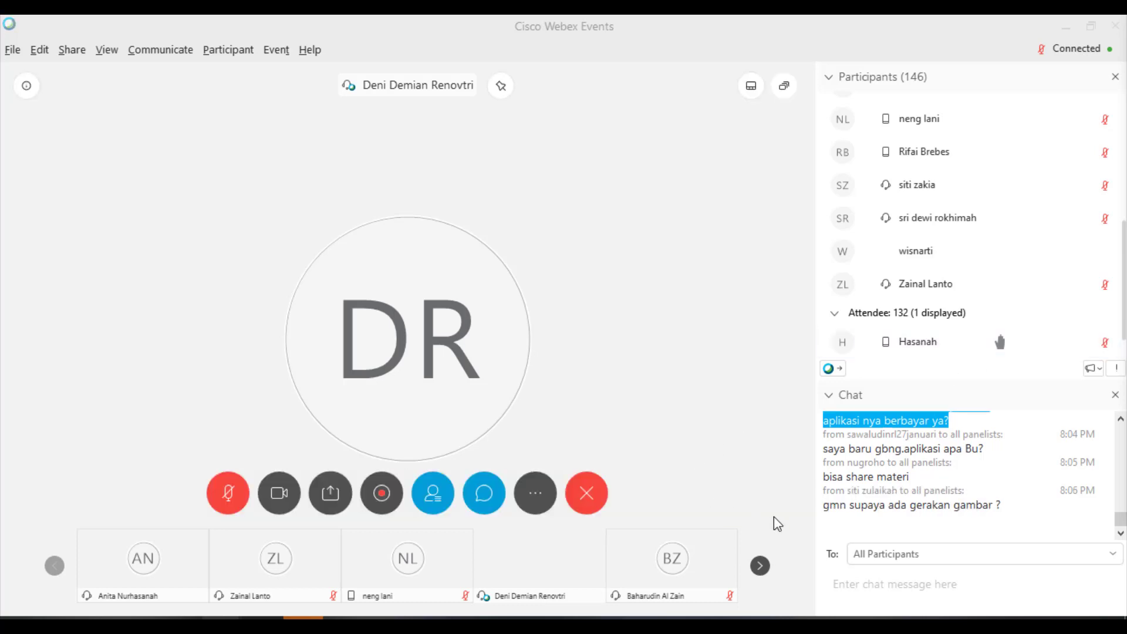
# - Paste the Google Drive presentation-materials link into the chat and send it to everyone
pyautogui.click(863, 581)
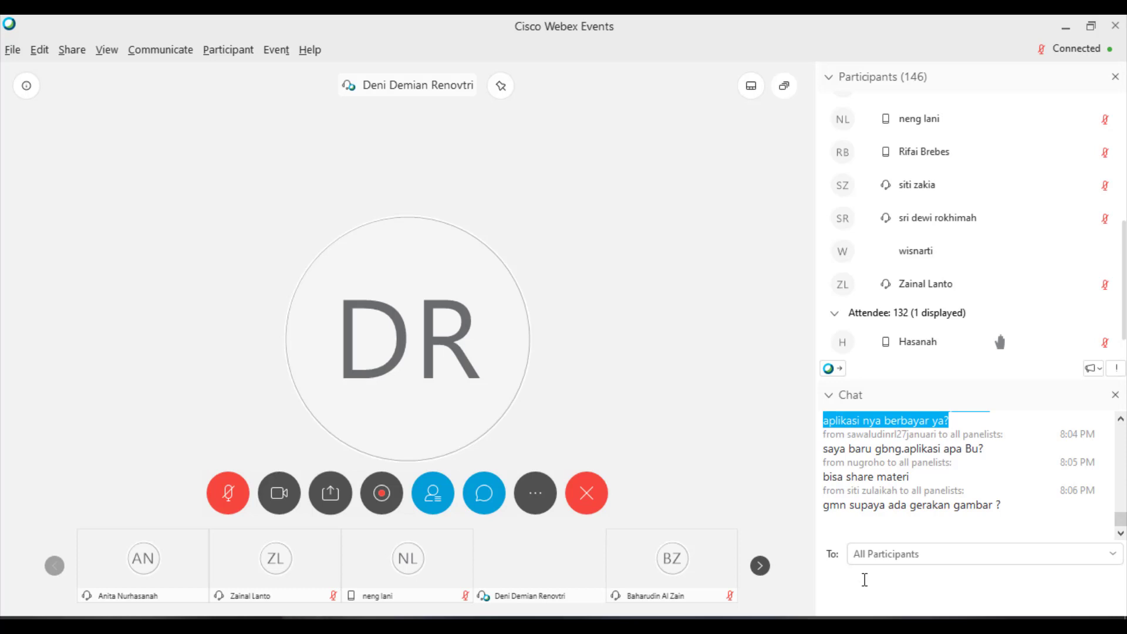
pyautogui.hotkey('ctrl', 'v')
pyautogui.press('Return')
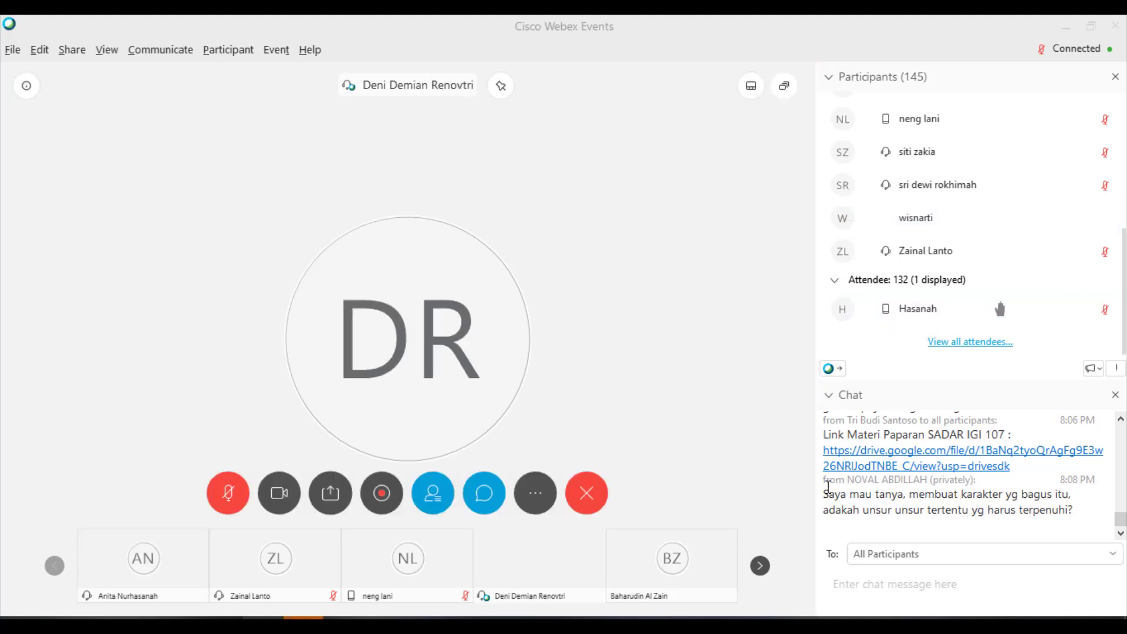
pyautogui.moveTo(824, 481); pyautogui.dragTo(1086, 503)
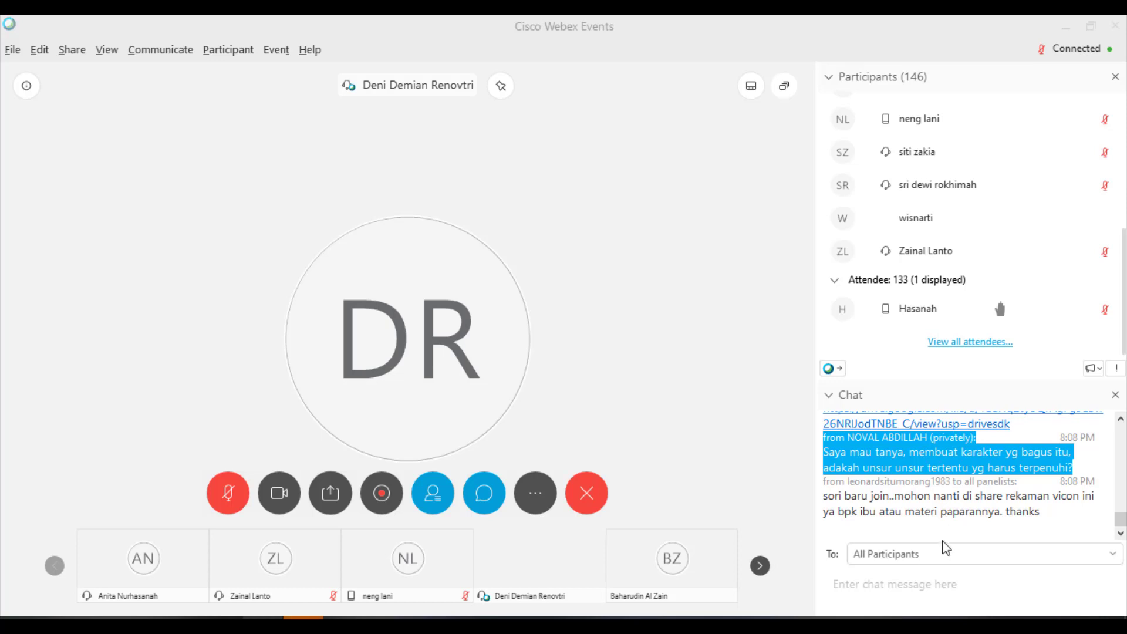
pyautogui.click(954, 514)
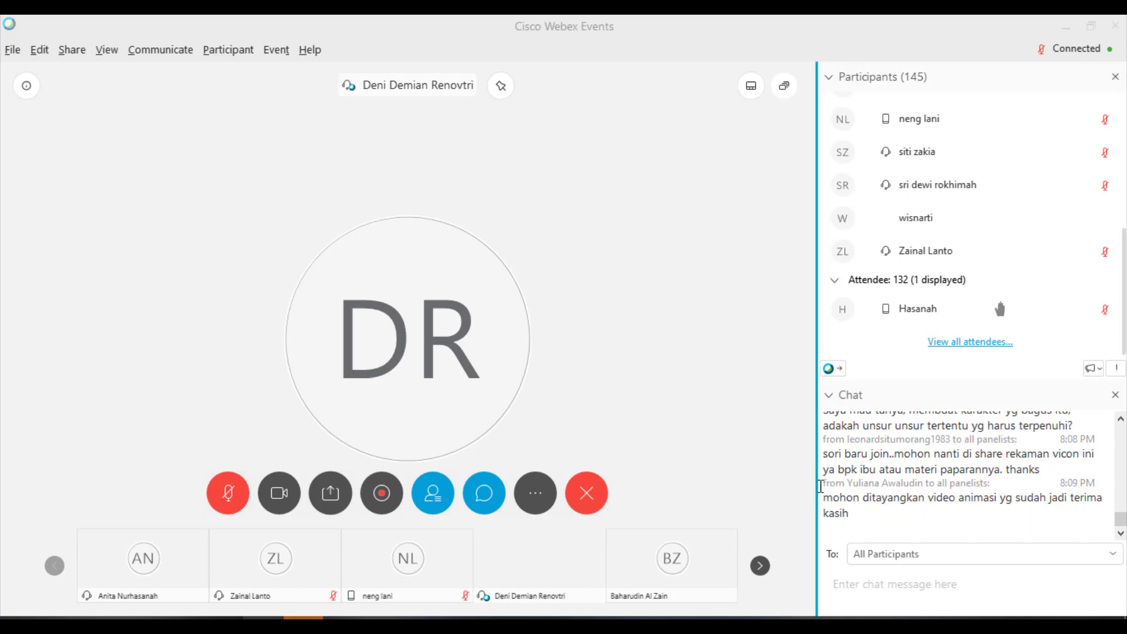
pyautogui.moveTo(821, 484); pyautogui.dragTo(916, 517)
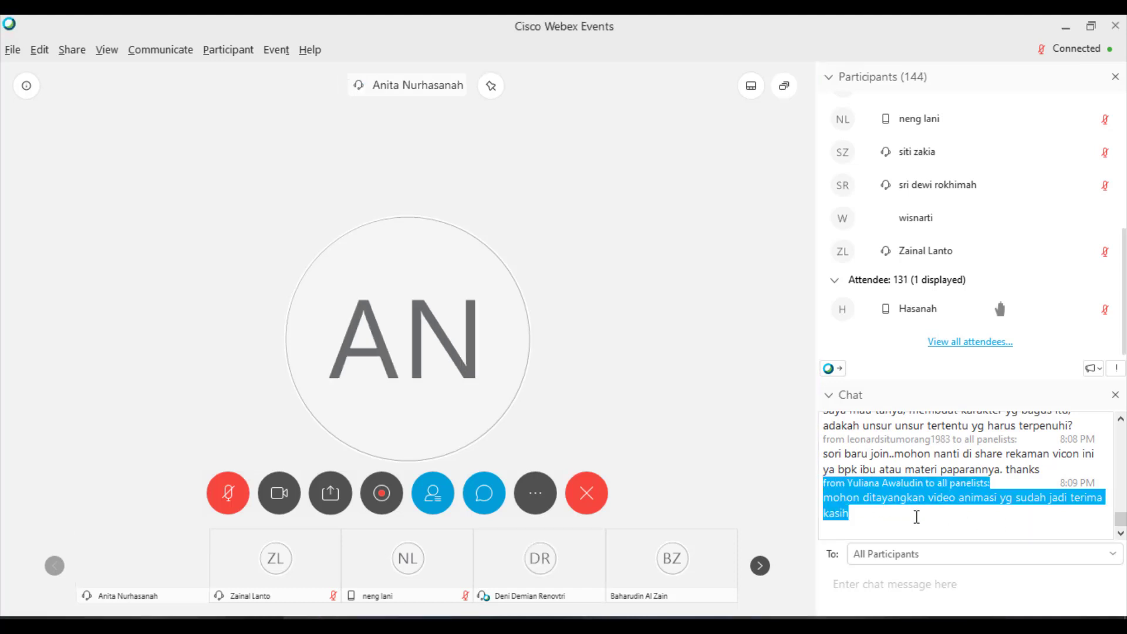
pyautogui.hotkey('alt', 'Tab')
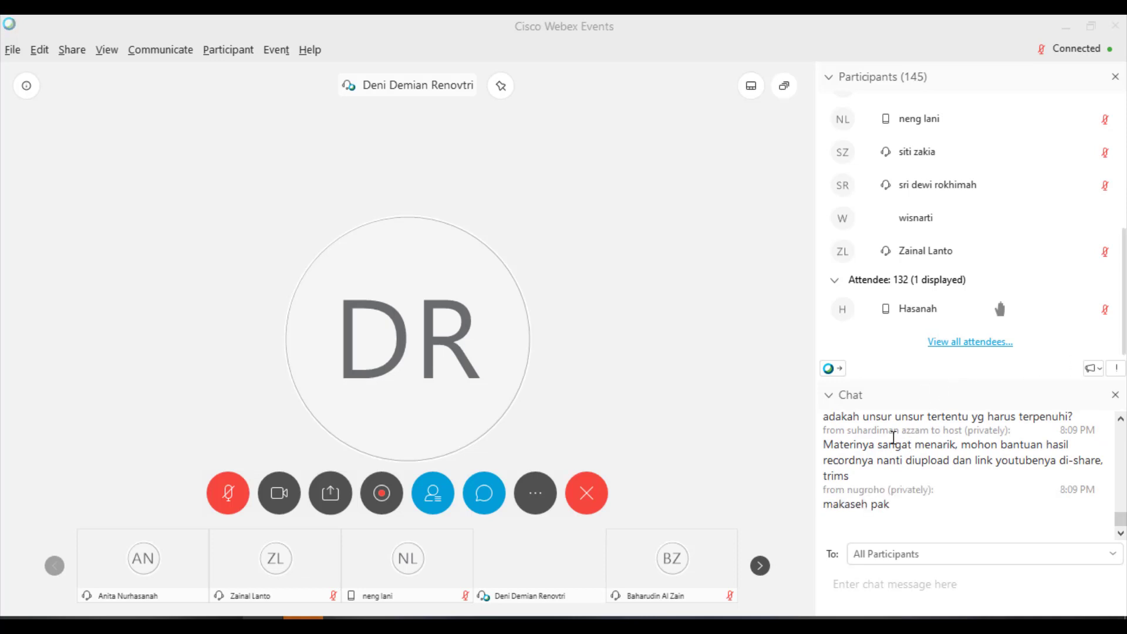
# - Highlight the chat questions asking for the presenter's Facebook and about character design elements
pyautogui.scroll(5, 902, 526)
pyautogui.scroll(1, 902, 526)
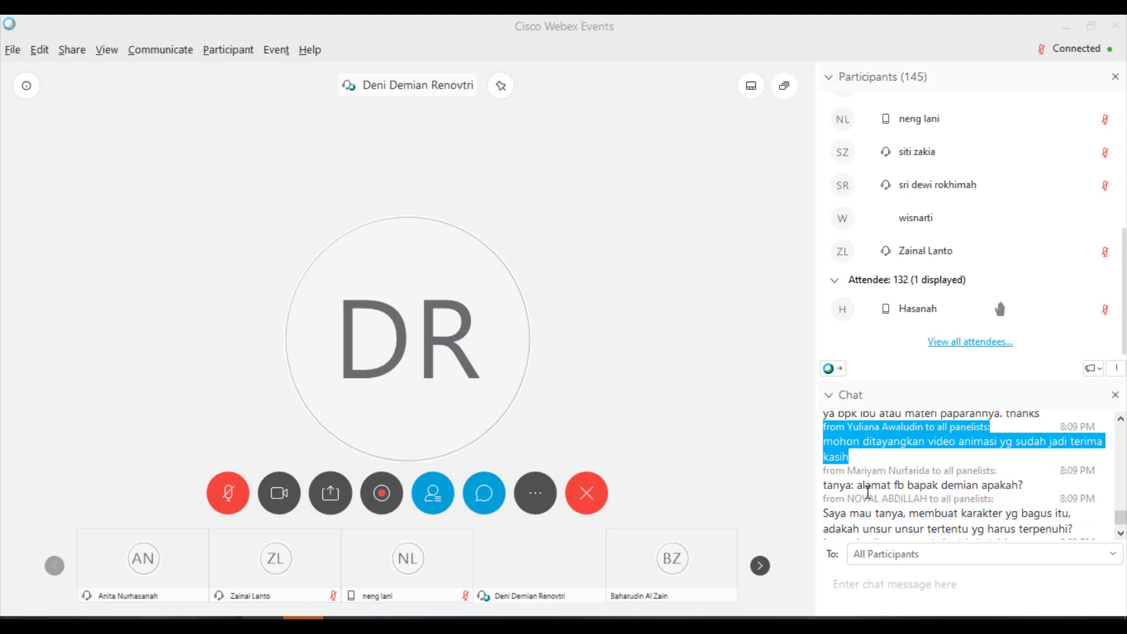
pyautogui.moveTo(824, 470); pyautogui.dragTo(1030, 482)
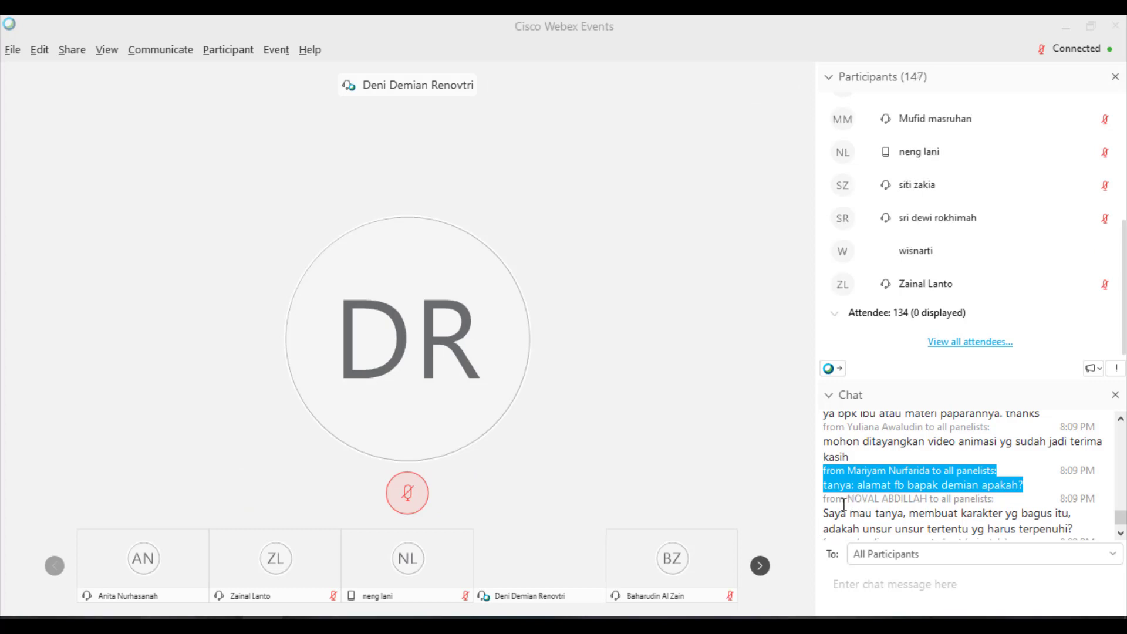
pyautogui.click(824, 498)
pyautogui.moveTo(824, 498); pyautogui.dragTo(1085, 526)
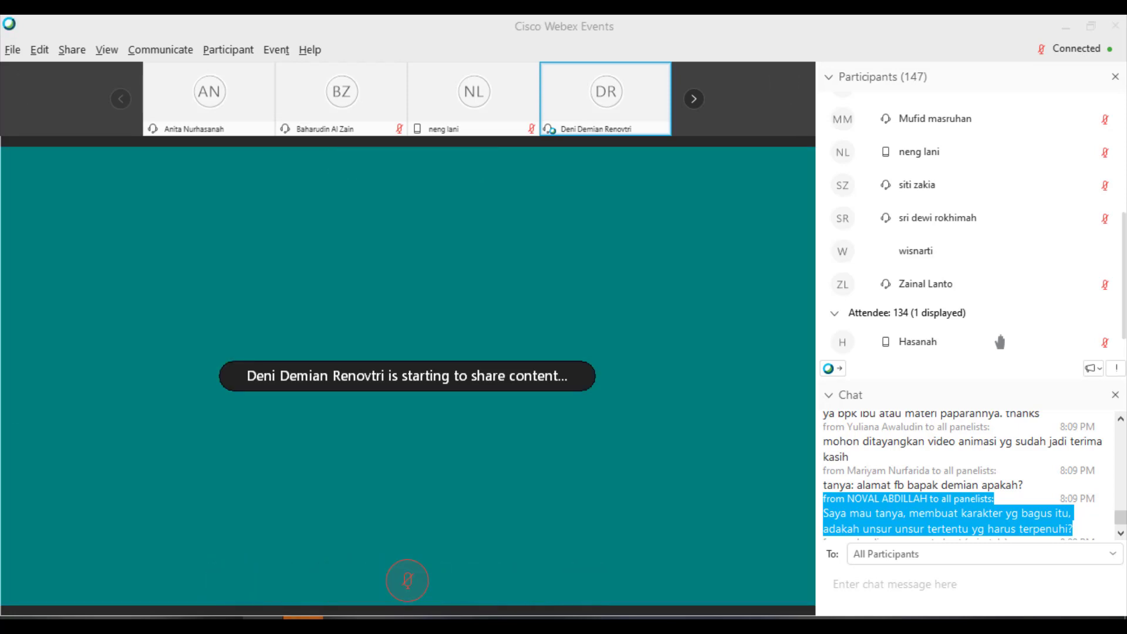
# - Scroll through the Chat panel while the shared slides on opening Adobe Illustrator load
pyautogui.scroll(-1, 967, 530)
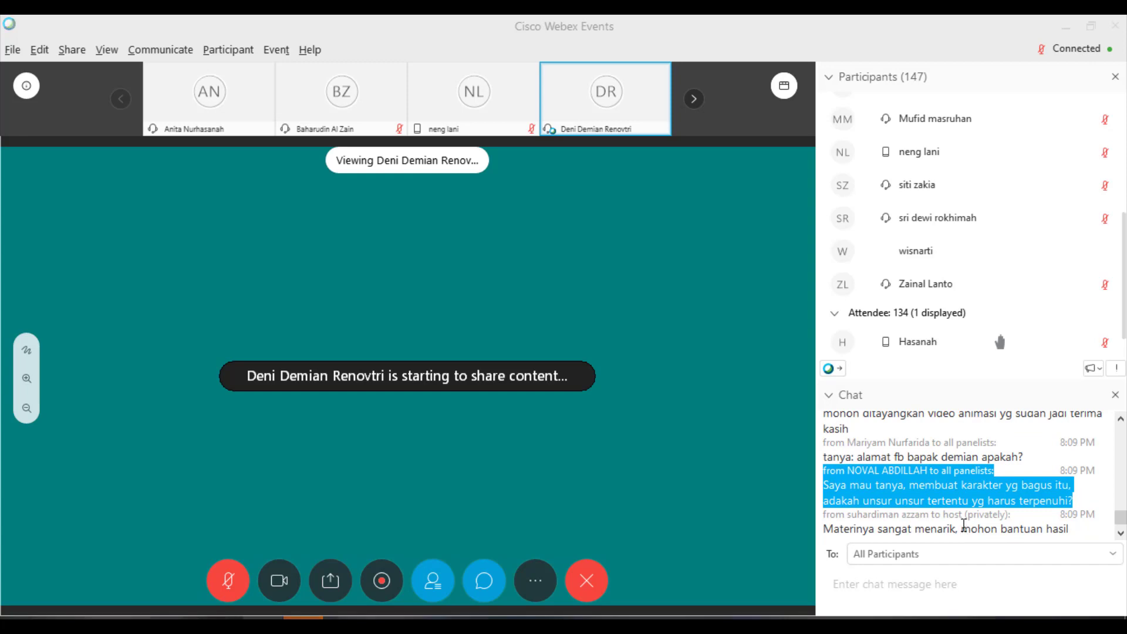
pyautogui.scroll(-2, 964, 524)
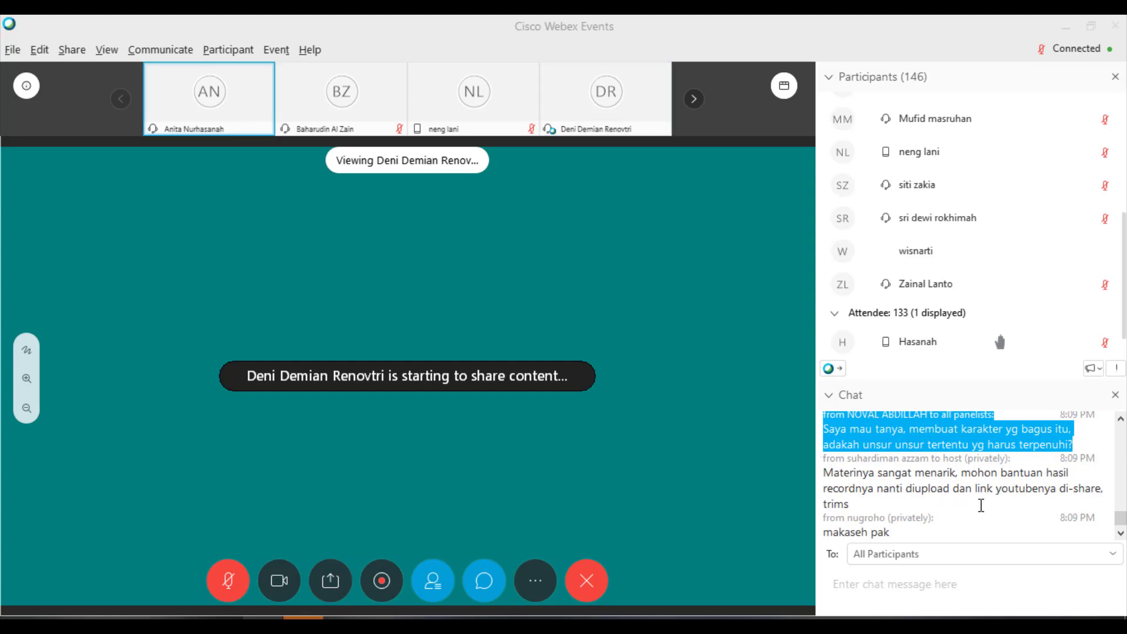
pyautogui.scroll(-1, 981, 506)
pyautogui.scroll(4, 982, 507)
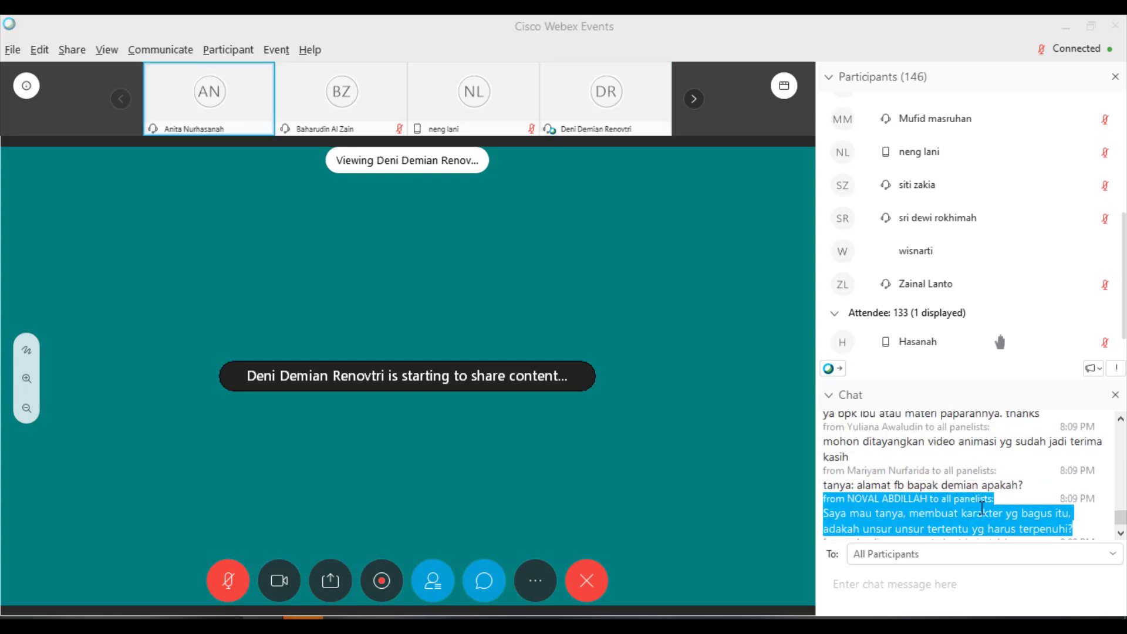
pyautogui.scroll(-4, 981, 507)
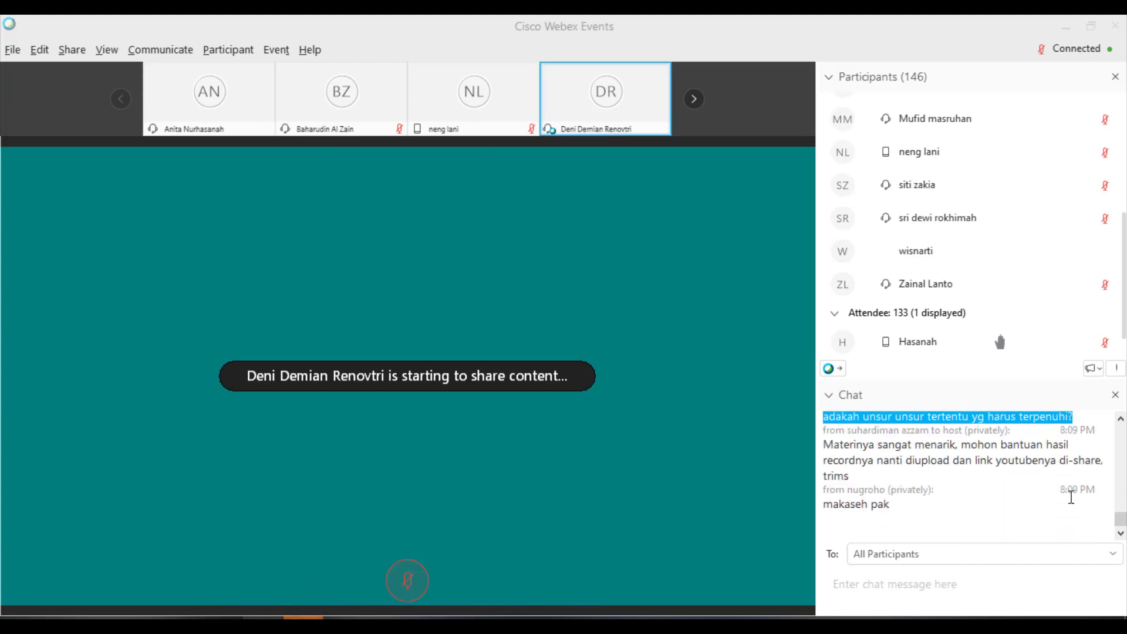